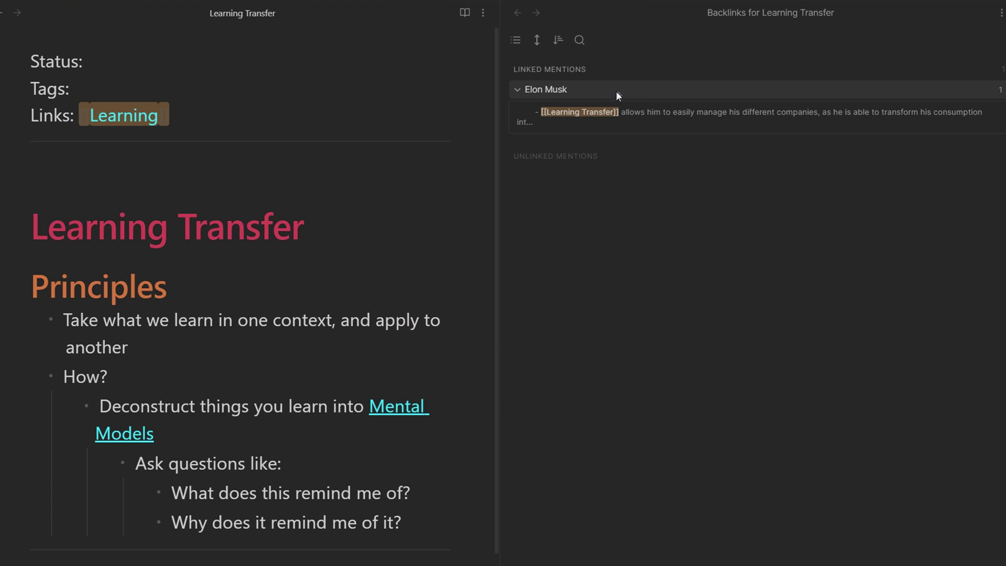
Follow backlinks from Elon Musk to Entrepreneur Case Studies to Testing backlinks context
{"action": "left_click", "coordinate": [618, 90]}
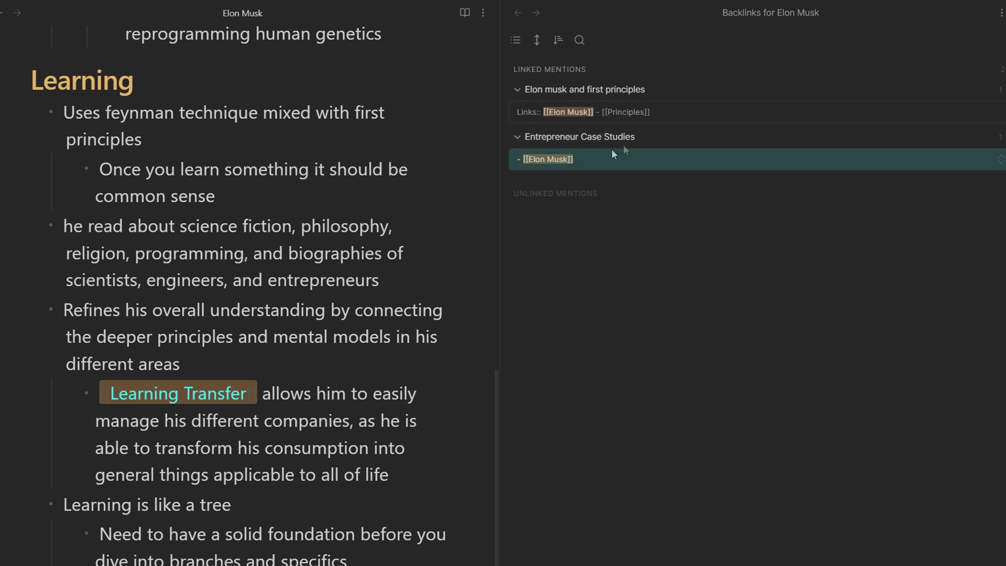
{"action": "left_click", "coordinate": [644, 136]}
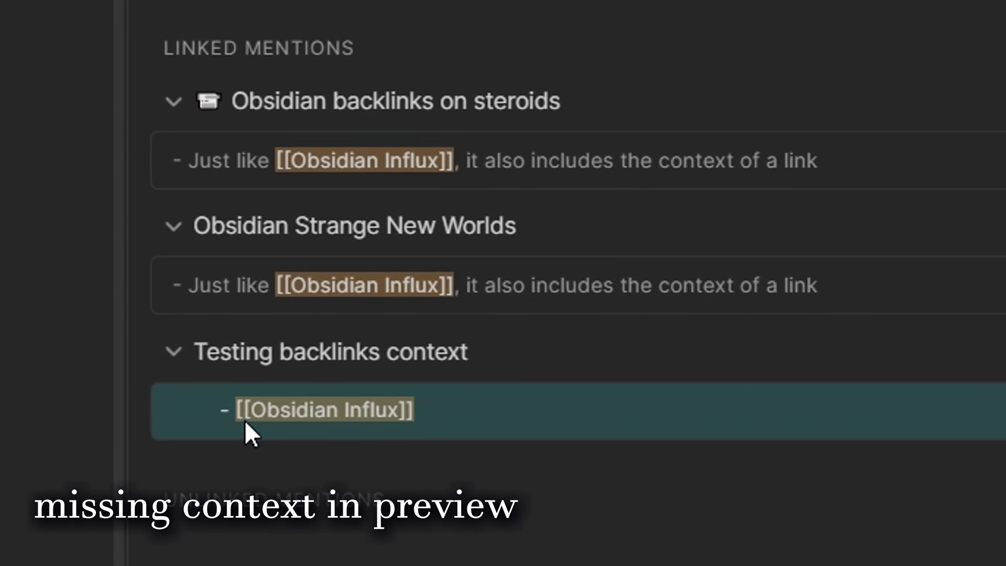
{"action": "left_click", "coordinate": [152, 495]}
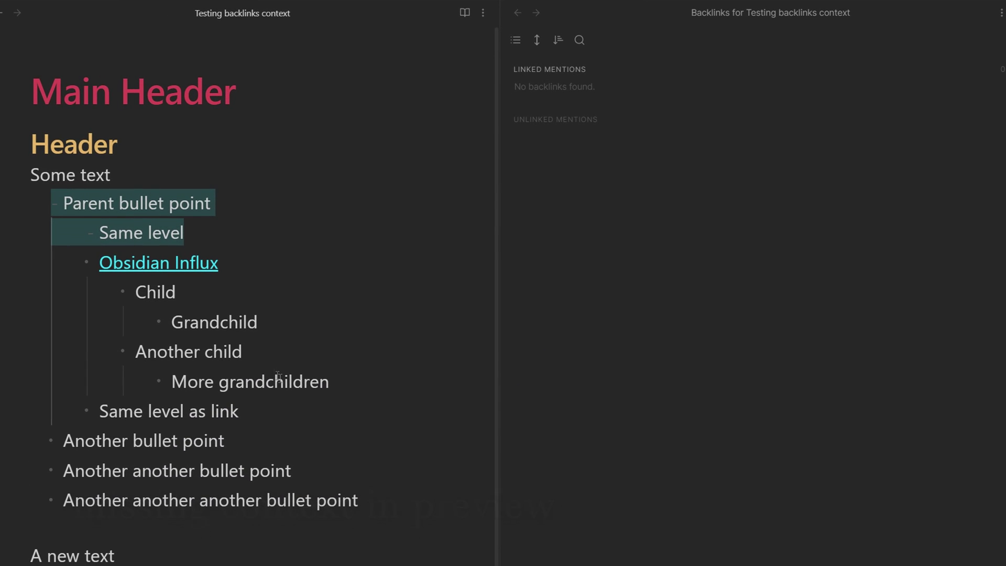
Select the nested bullets, then follow links to PKM Code Framework and Organizing our notes
{"action": "left_click_drag", "start_coordinate": [348, 386], "coordinate": [51, 292]}
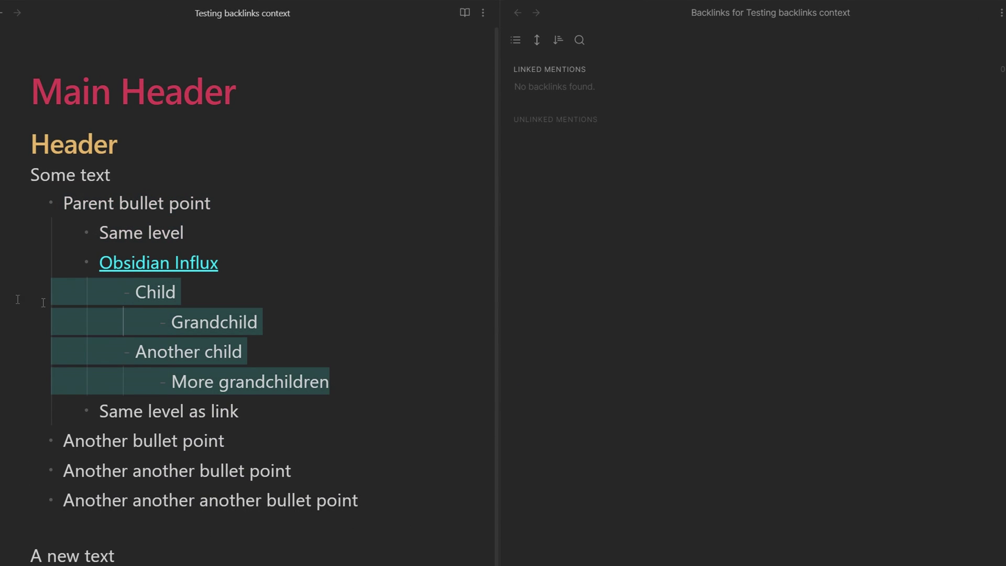
{"action": "left_click", "coordinate": [263, 311]}
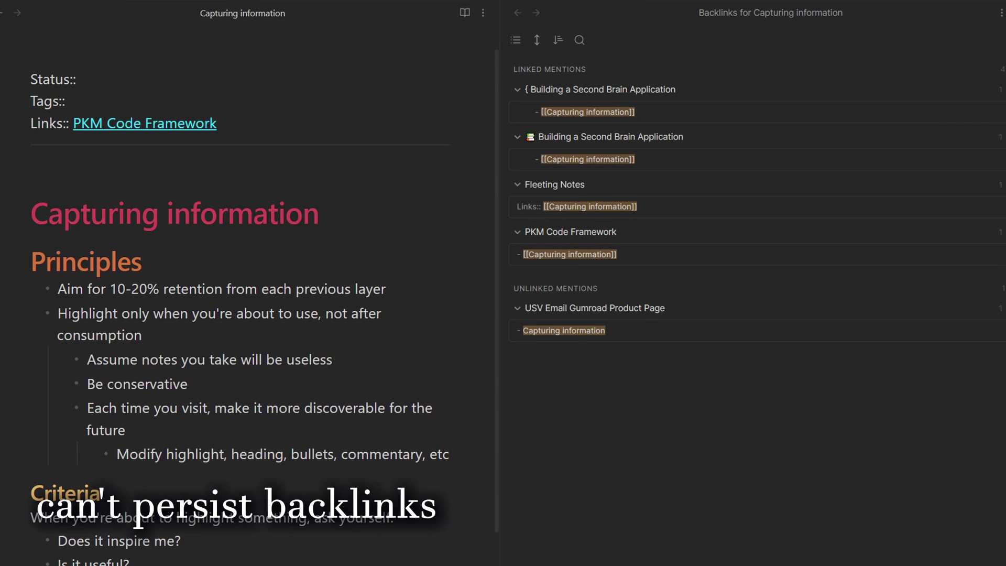
{"action": "left_click", "coordinate": [144, 123]}
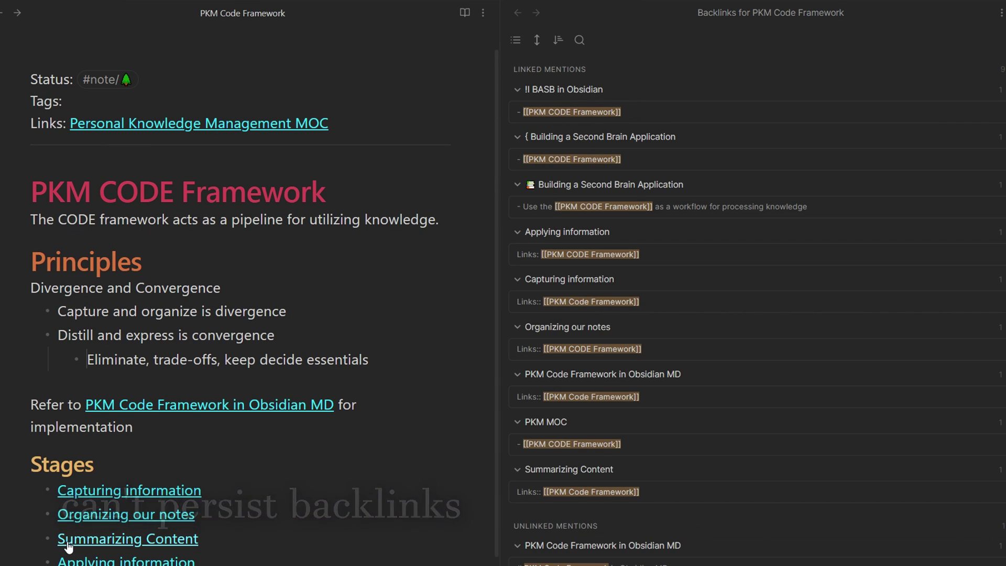
{"action": "left_click", "coordinate": [80, 520]}
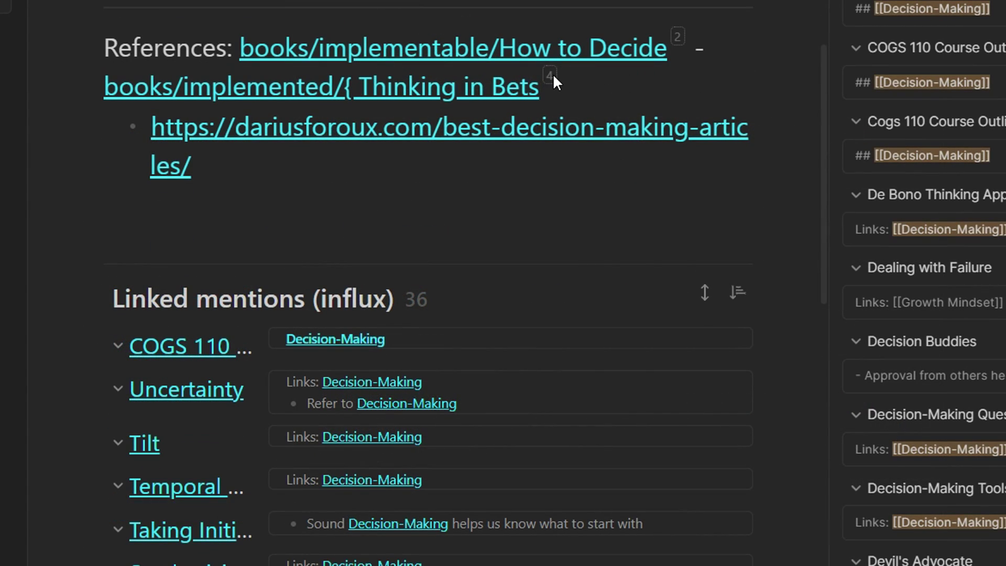
{"action": "mouse_move", "coordinate": [553, 75]}
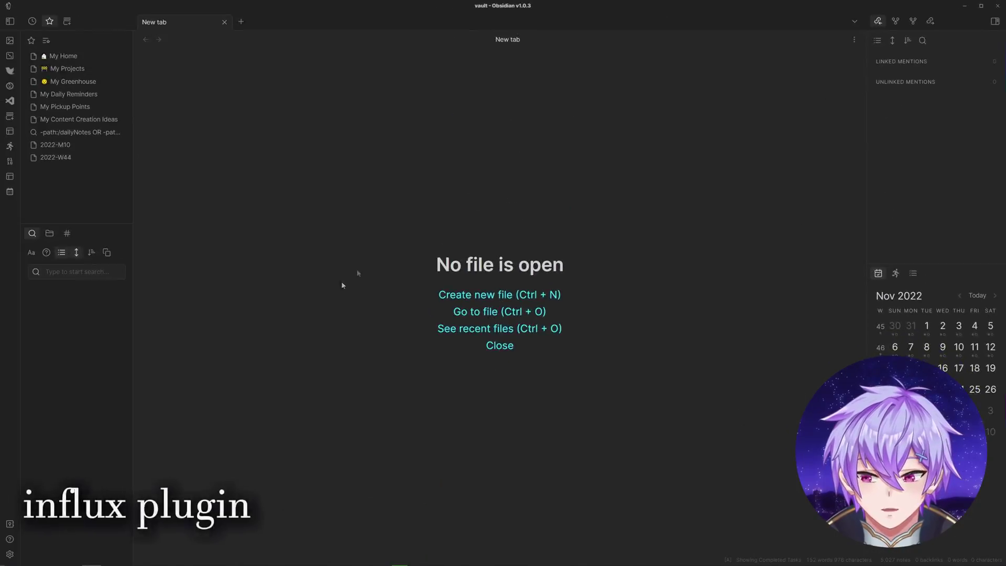
Search the community plugin catalogue for 'influx' and read the Influx plugin's description
{"action": "key", "text": "ctrl+comma"}
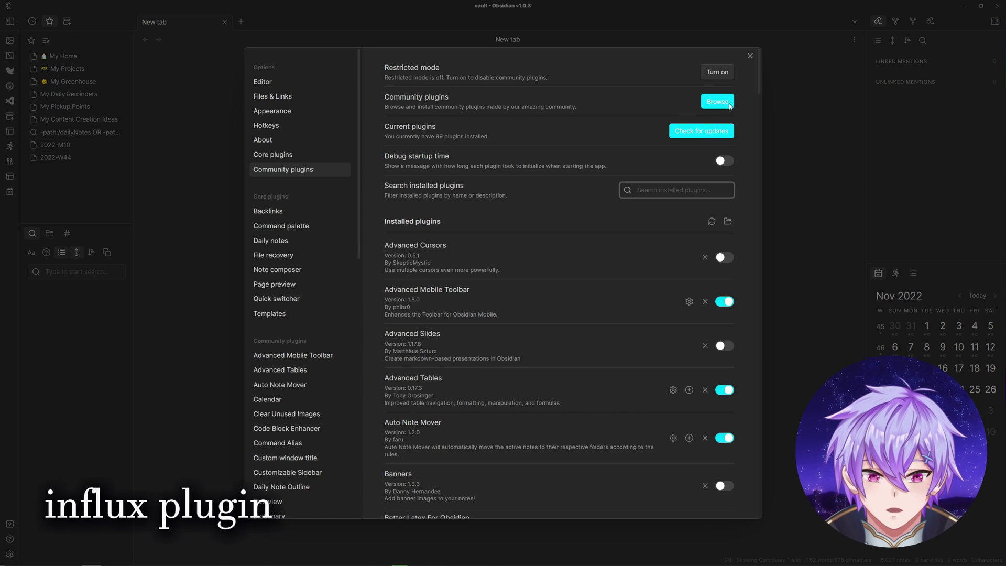
{"action": "left_click", "coordinate": [716, 101]}
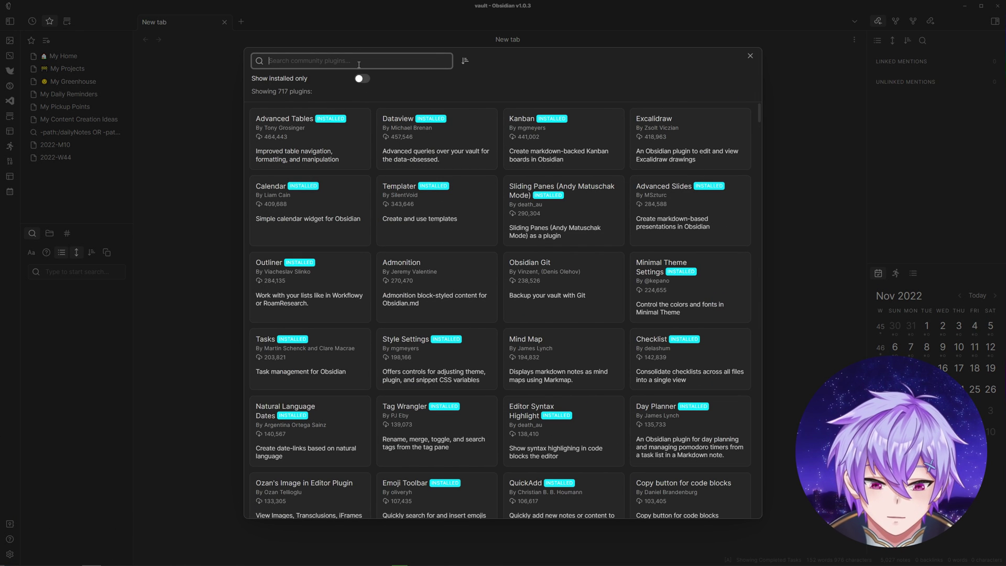
{"action": "type", "text": "influx"}
{"action": "left_click", "coordinate": [341, 118]}
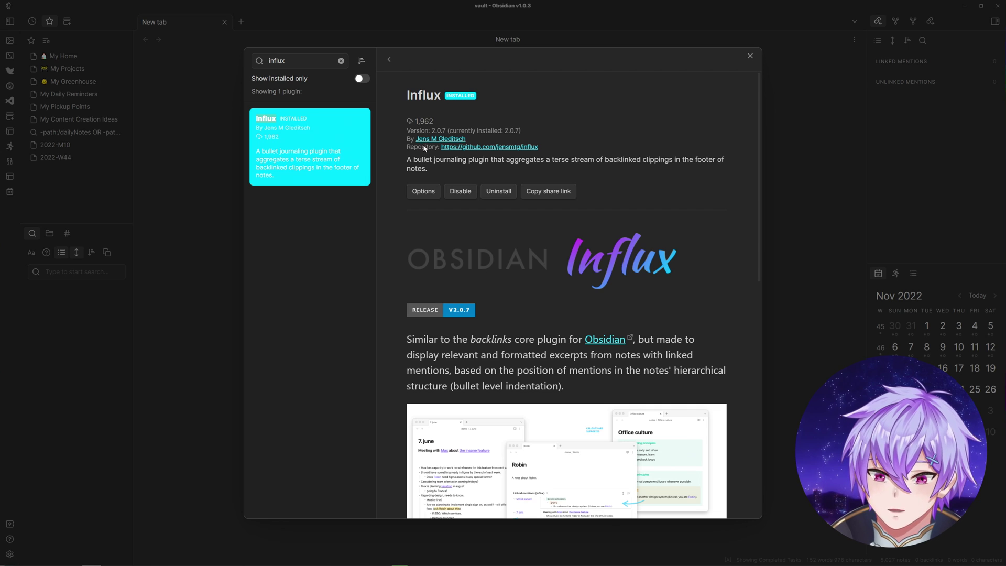
{"action": "scroll", "coordinate": [394, 251], "scroll_direction": "down", "scroll_amount": 4}
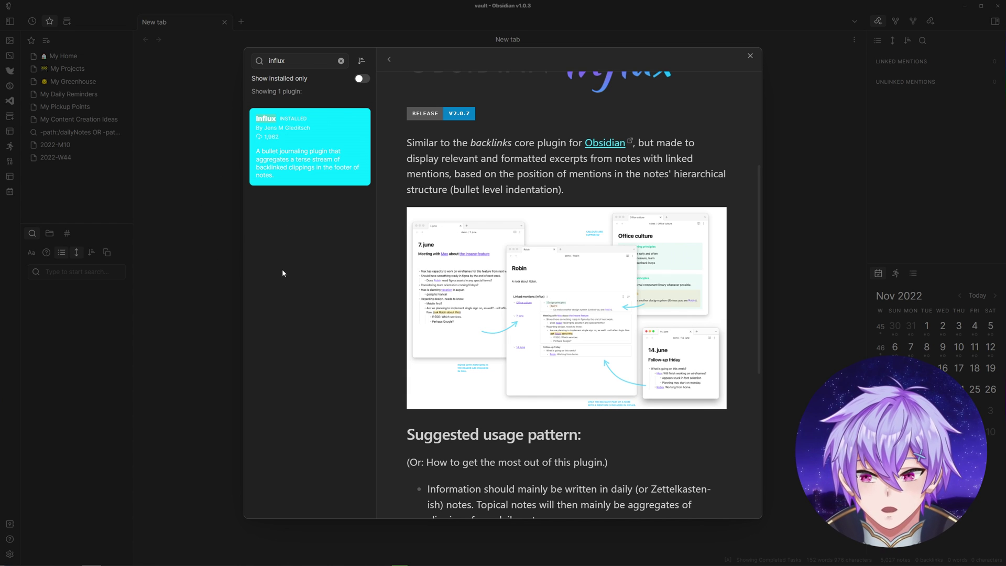
{"action": "key", "text": "Escape"}
Look over the Backlinks core plugin options, then go to the Influx plugin settings
{"action": "left_click", "coordinate": [689, 149]}
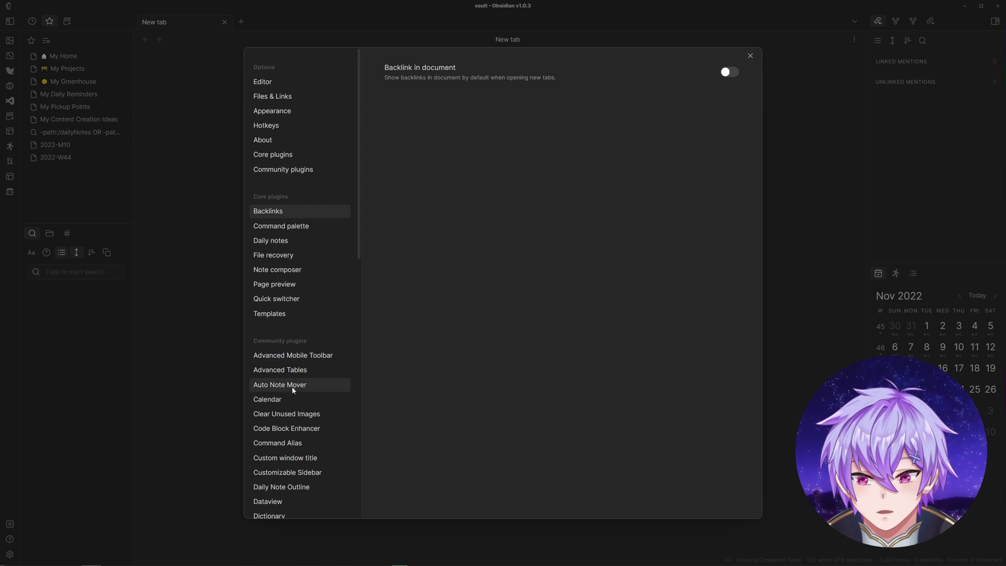
{"action": "scroll", "coordinate": [291, 386], "scroll_direction": "down", "scroll_amount": 4}
{"action": "scroll", "coordinate": [293, 336], "scroll_direction": "down", "scroll_amount": 1}
{"action": "left_click", "coordinate": [262, 392]}
{"action": "scroll", "coordinate": [541, 231], "scroll_direction": "down", "scroll_amount": 5}
{"action": "scroll", "coordinate": [542, 246], "scroll_direction": "up", "scroll_amount": 5}
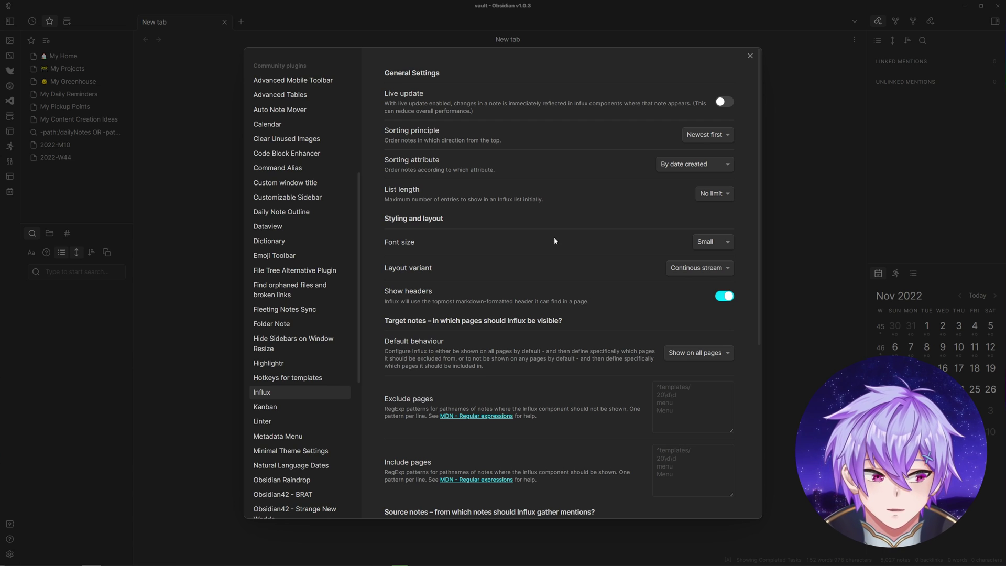
Check Influx's sorting principle, sorting attribute and list length choices unchanged, then view its note filters
{"action": "left_click", "coordinate": [701, 135]}
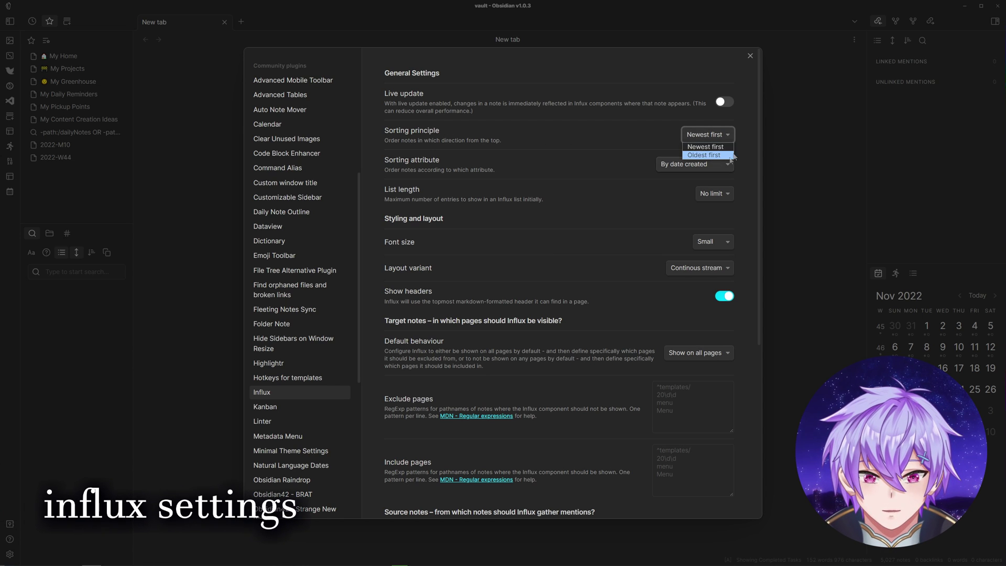
{"action": "left_click", "coordinate": [655, 140]}
{"action": "left_click", "coordinate": [686, 166]}
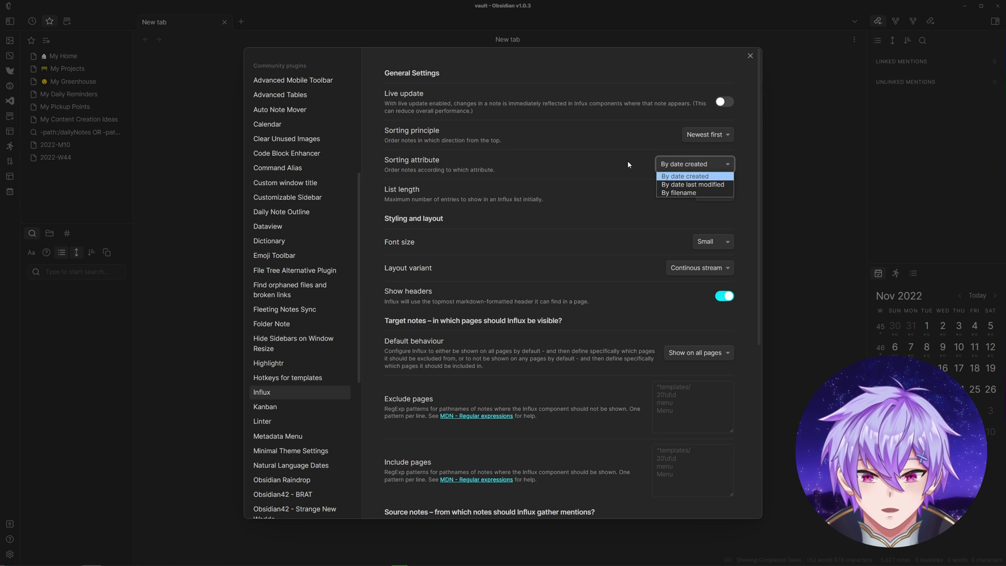
{"action": "left_click", "coordinate": [636, 179]}
{"action": "left_click", "coordinate": [706, 194]}
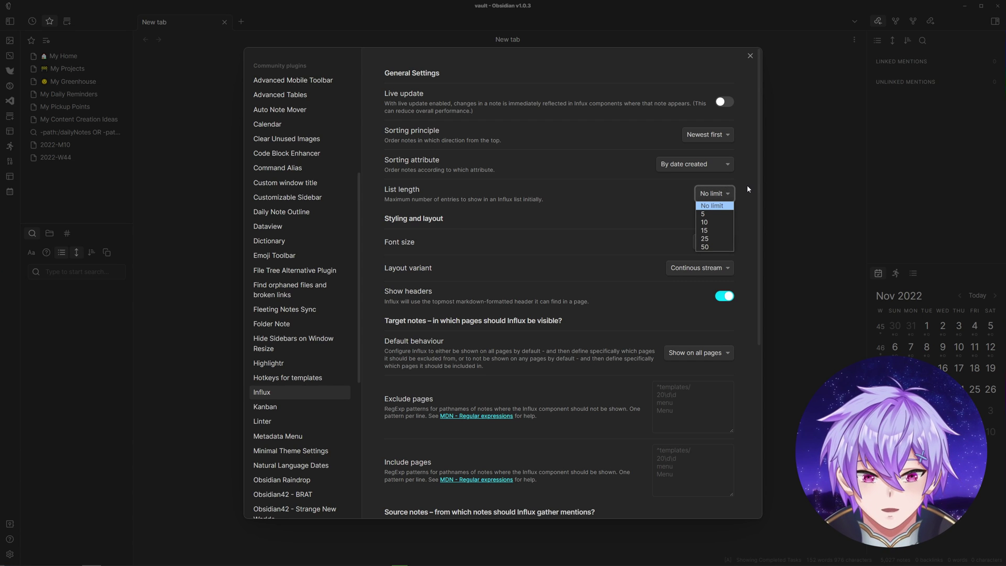
{"action": "left_click", "coordinate": [673, 235]}
{"action": "scroll", "coordinate": [618, 225], "scroll_direction": "down", "scroll_amount": 5}
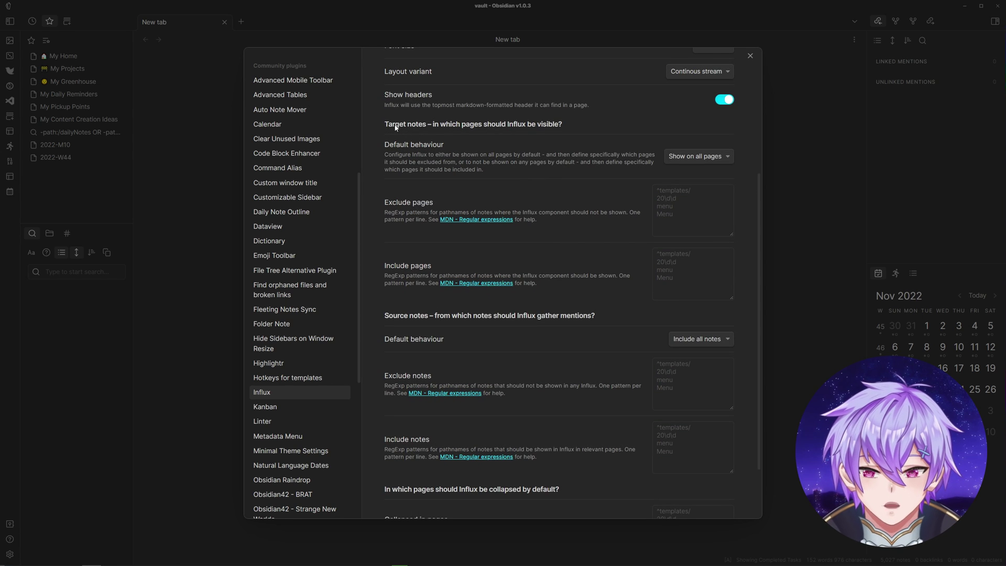
{"action": "scroll", "coordinate": [562, 173], "scroll_direction": "down", "scroll_amount": 2}
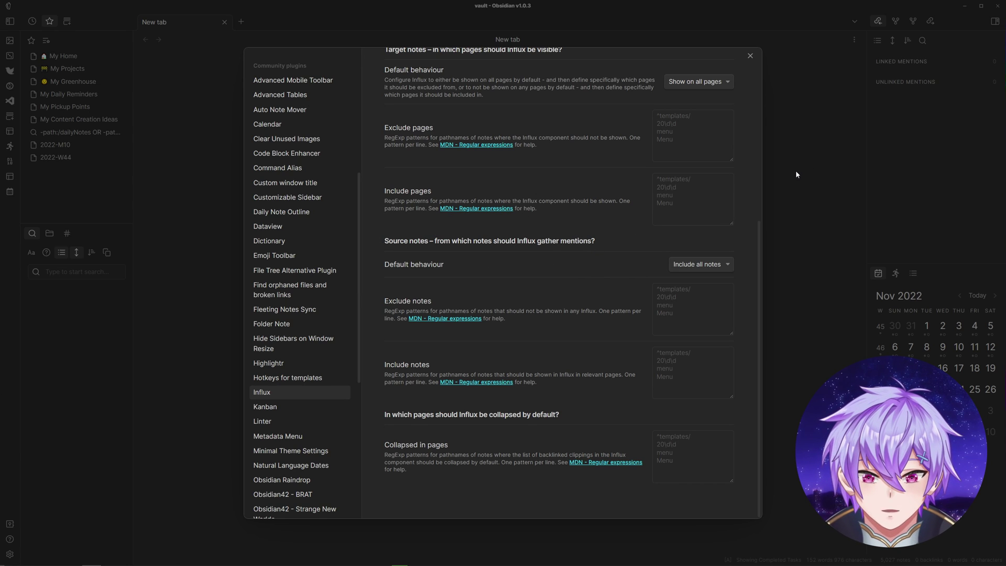
Close settings, open the Obsidian Influx note and scroll to its linked mentions
{"action": "left_click", "coordinate": [792, 270]}
{"action": "key", "text": "ctrl+o"}
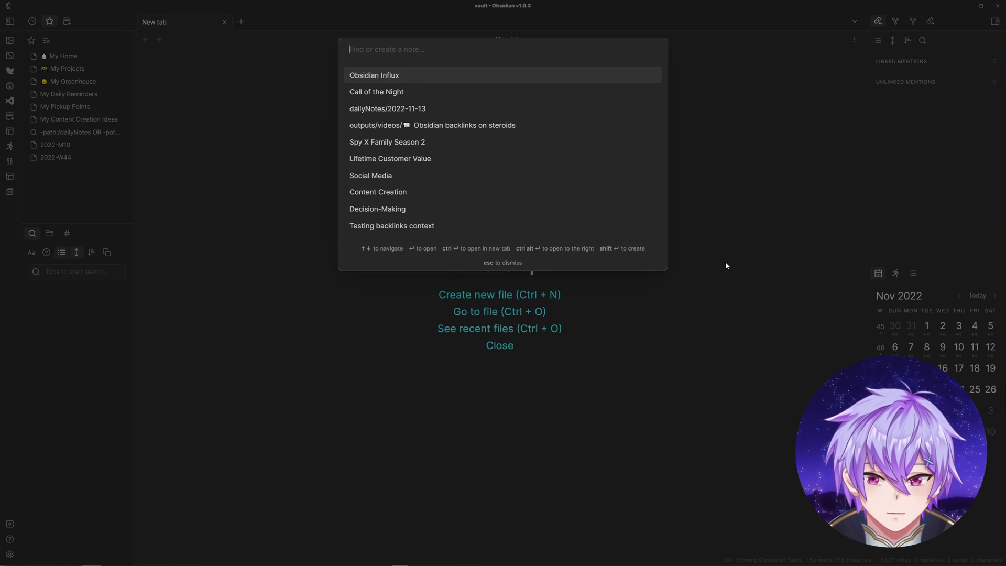
{"action": "key", "text": "Return"}
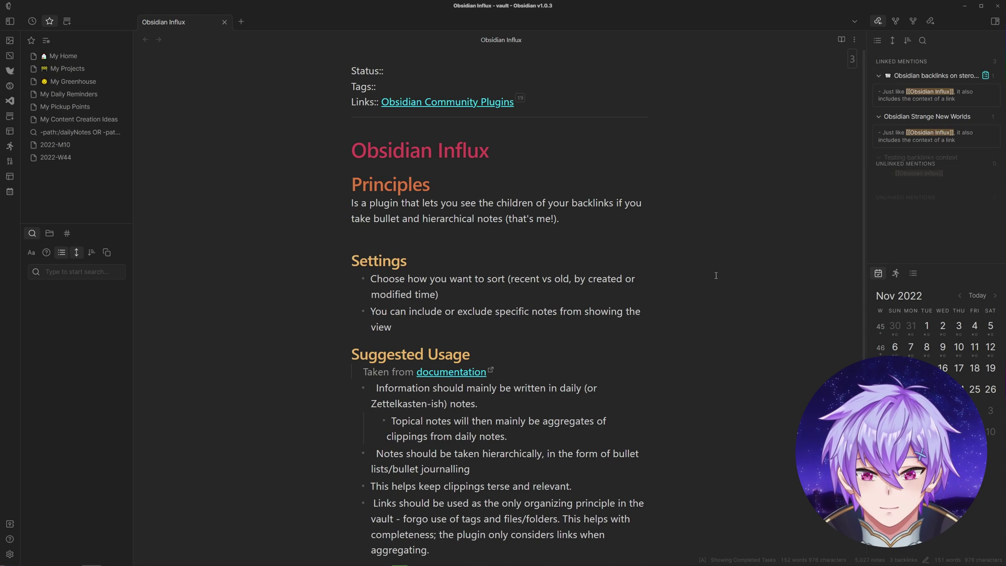
{"action": "scroll", "coordinate": [715, 275], "scroll_direction": "down", "scroll_amount": 8}
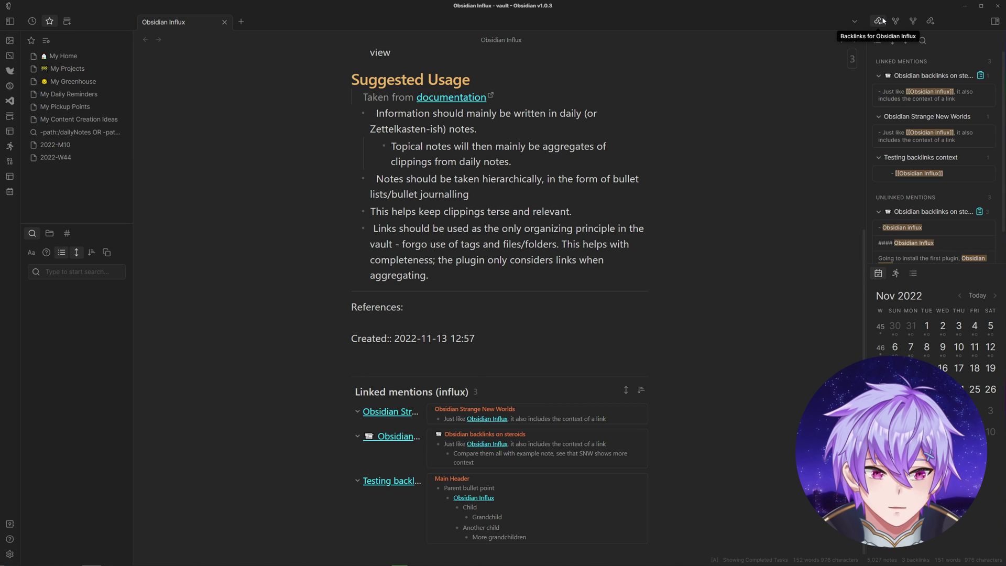
Dock the Backlinks tab in a split pane beside the note and select its heading line
{"action": "left_click_drag", "start_coordinate": [878, 21], "coordinate": [731, 131]}
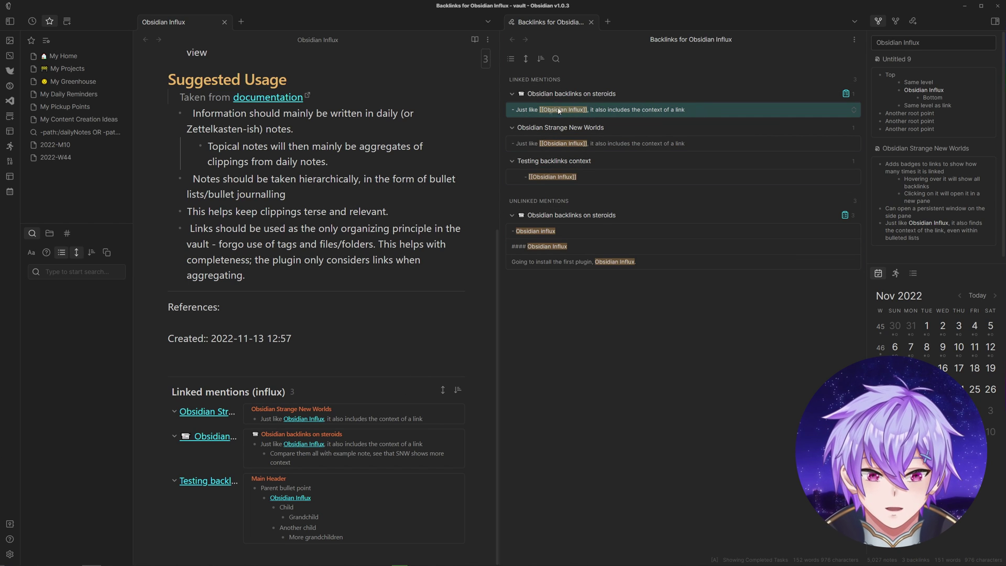
{"action": "left_click", "coordinate": [262, 490]}
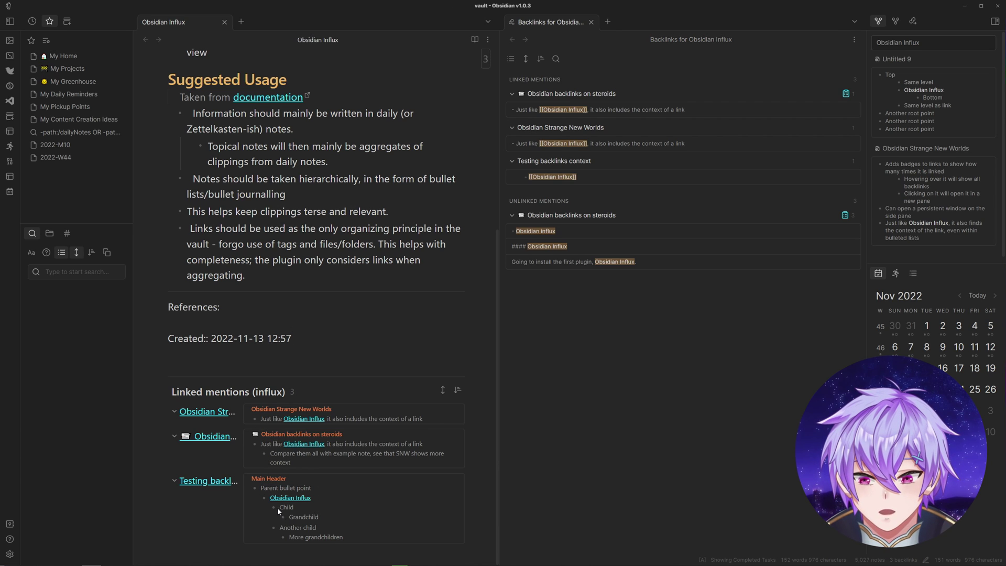
{"action": "left_click", "coordinate": [445, 339]}
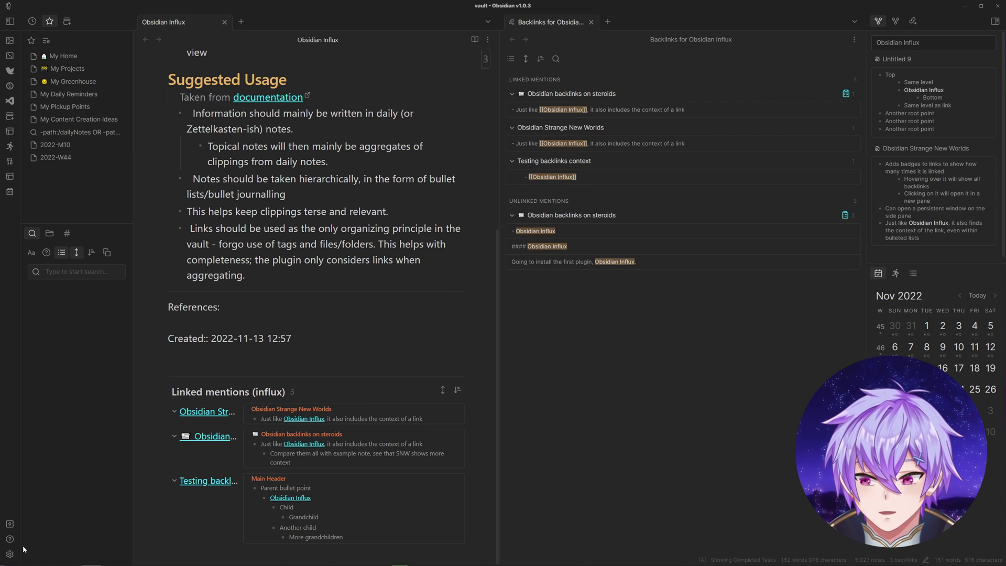
{"action": "scroll", "coordinate": [168, 134], "scroll_direction": "up", "scroll_amount": 5}
{"action": "triple_click", "coordinate": [200, 153]}
Glance at the Influx plugin settings again and return to the Obsidian Influx note
{"action": "left_click", "coordinate": [316, 40]}
{"action": "scroll", "coordinate": [259, 418], "scroll_direction": "down", "scroll_amount": 5}
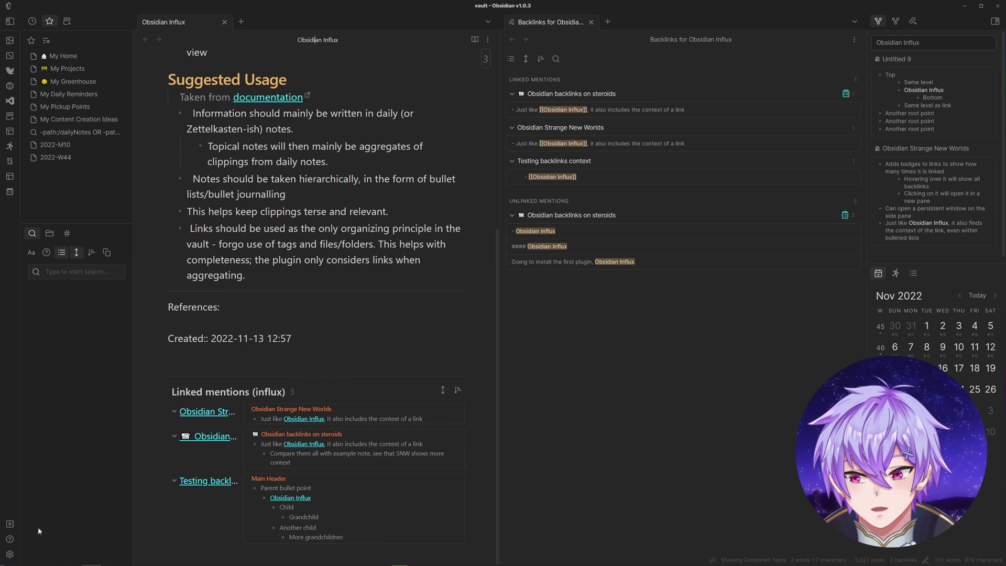
{"action": "left_click", "coordinate": [10, 553]}
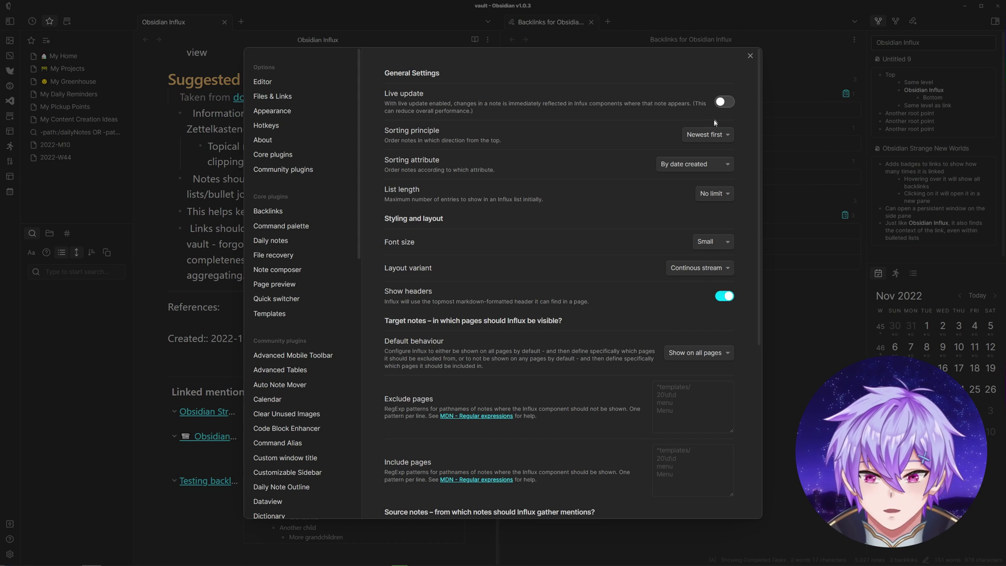
{"action": "key", "text": "Escape"}
{"action": "scroll", "coordinate": [364, 189], "scroll_direction": "up", "scroll_amount": 1}
{"action": "left_click", "coordinate": [364, 189]}
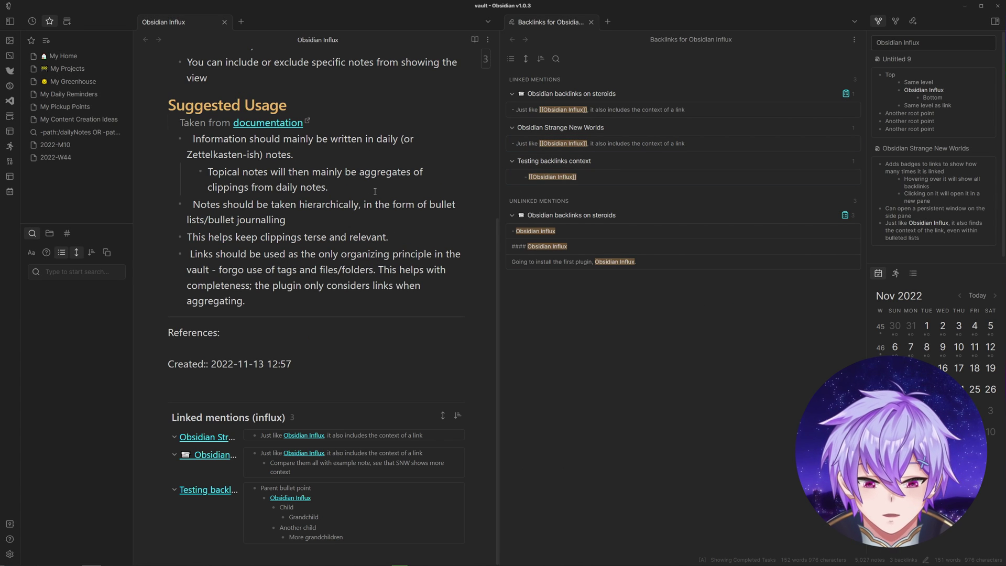
Open the Zettelkasten note via 'zettel' and scroll down to its 10 Influx linked mentions
{"action": "key", "text": "ctrl+o"}
{"action": "type", "text": "zettel"}
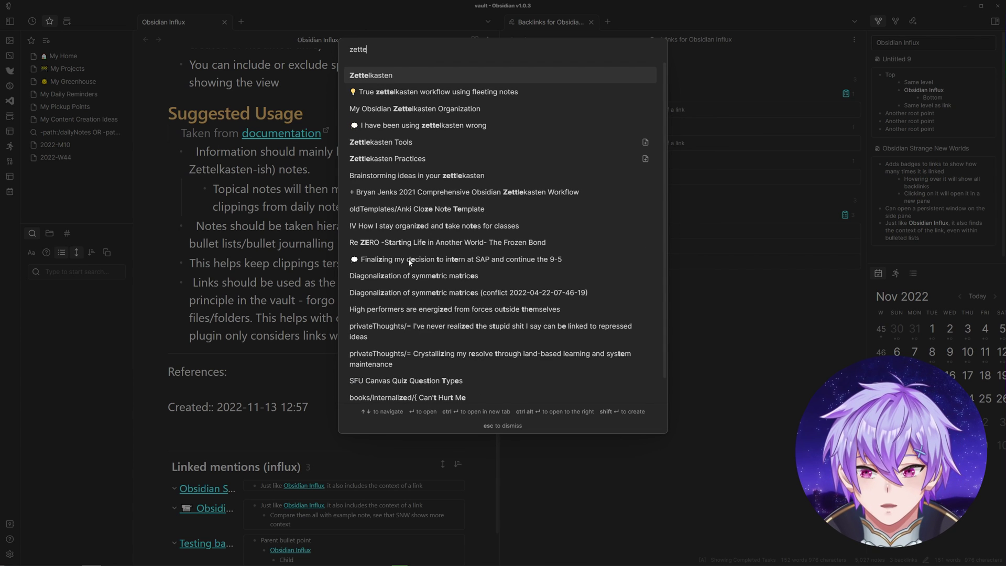
{"action": "key", "text": "Escape"}
{"action": "scroll", "coordinate": [409, 260], "scroll_direction": "up", "scroll_amount": 2}
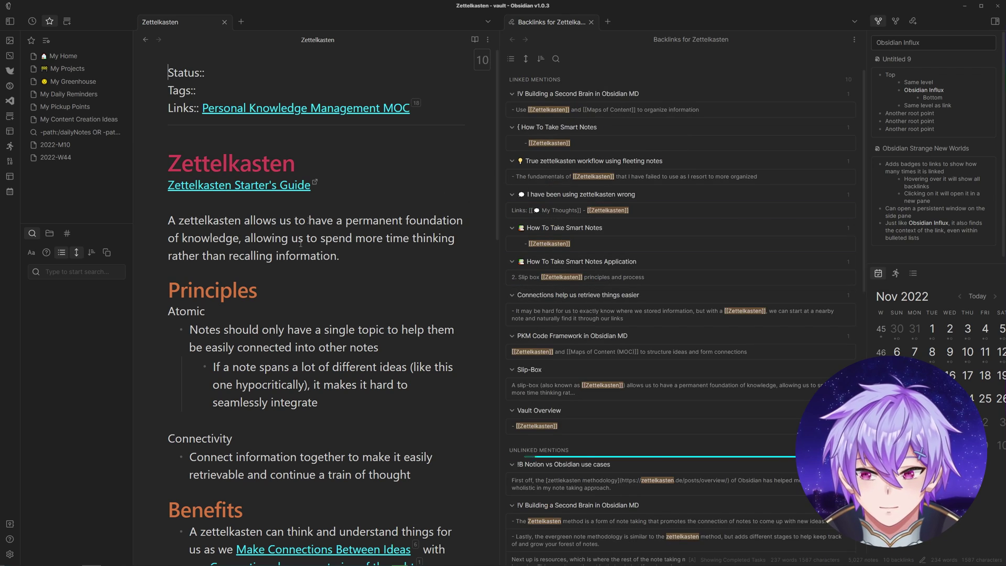
{"action": "scroll", "coordinate": [329, 278], "scroll_direction": "down", "scroll_amount": 1}
{"action": "scroll", "coordinate": [330, 278], "scroll_direction": "down", "scroll_amount": 10}
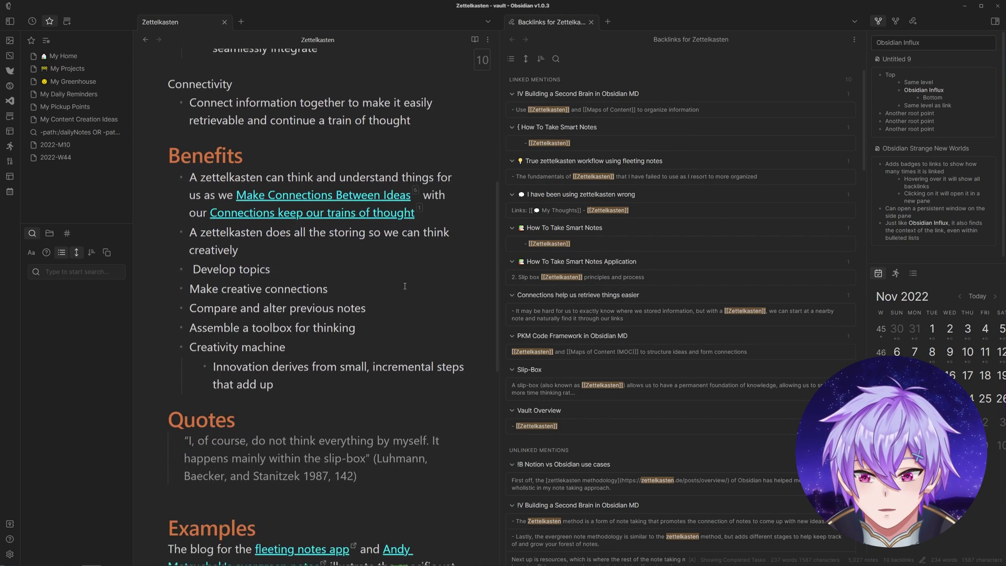
{"action": "scroll", "coordinate": [407, 286], "scroll_direction": "down", "scroll_amount": 6}
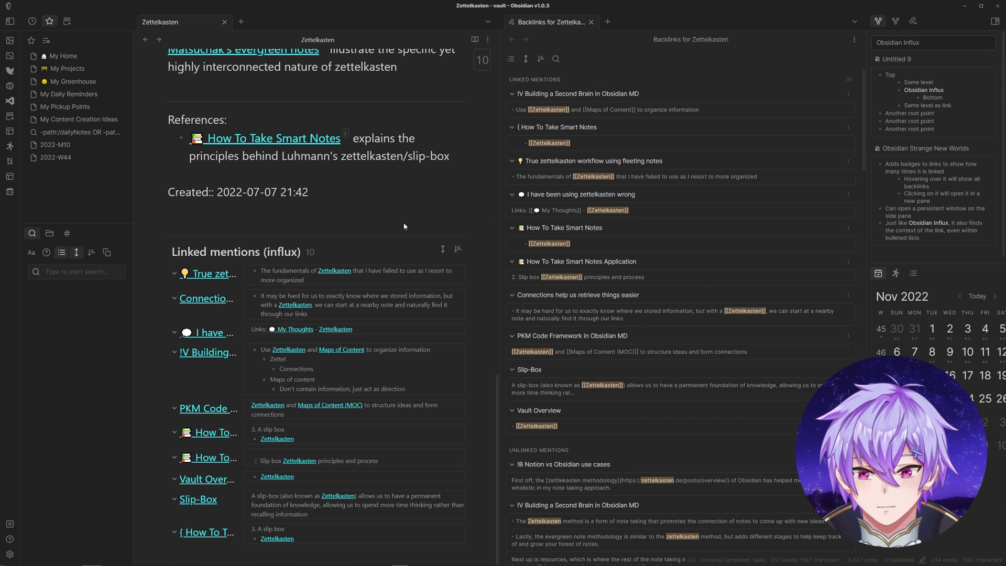
Open Decision-Making via 'decision' and scroll through its 36 Influx linked mentions
{"action": "key", "text": "ctrl+o"}
{"action": "type", "text": "decision"}
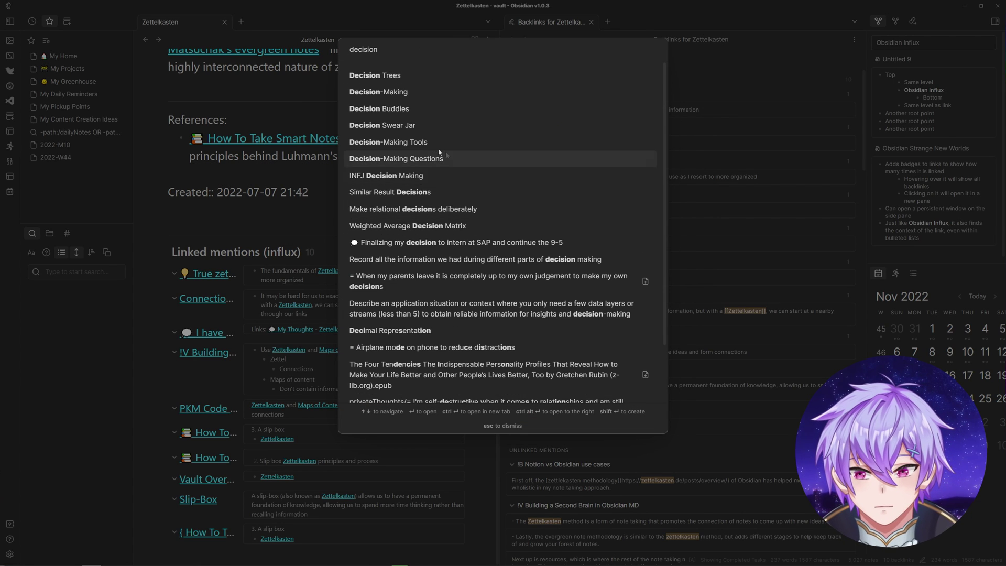
{"action": "key", "text": "Escape"}
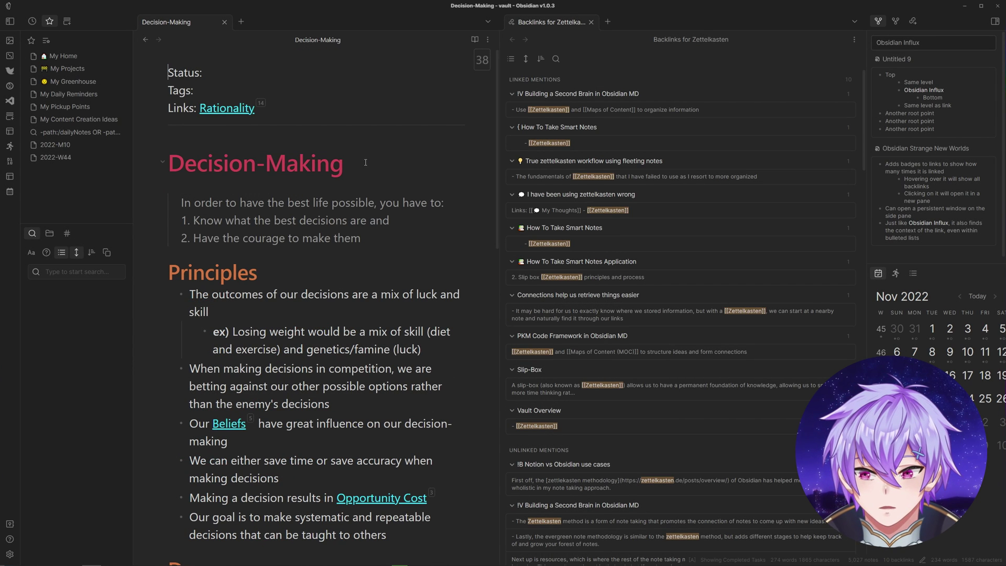
{"action": "scroll", "coordinate": [381, 156], "scroll_direction": "down", "scroll_amount": 1}
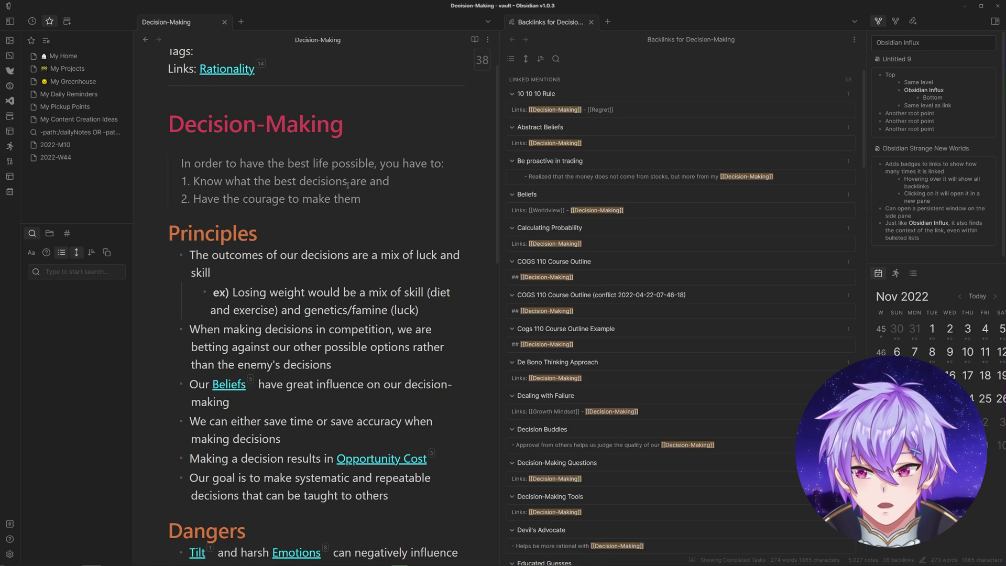
{"action": "scroll", "coordinate": [348, 184], "scroll_direction": "down", "scroll_amount": 12}
{"action": "scroll", "coordinate": [370, 225], "scroll_direction": "down", "scroll_amount": 12}
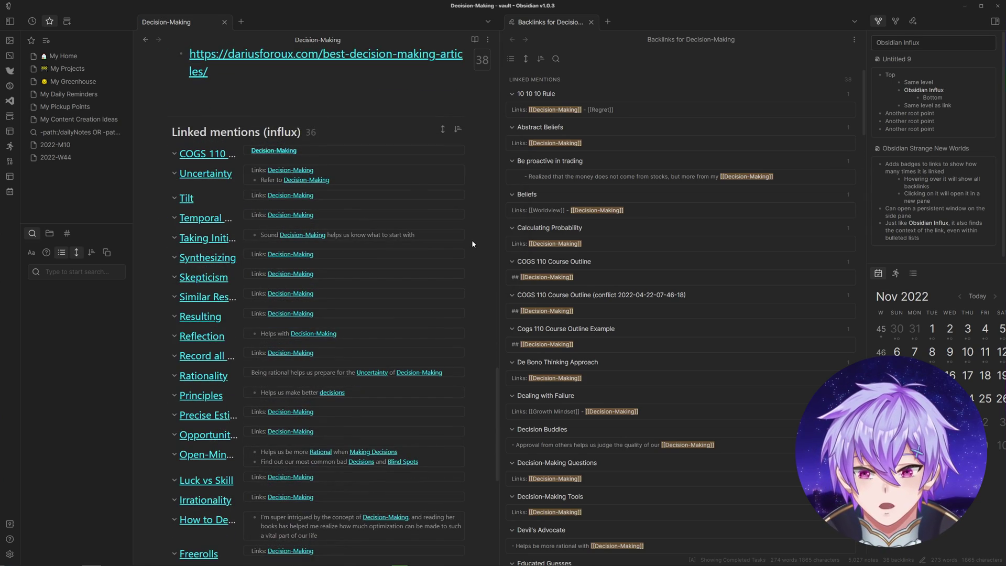
{"action": "scroll", "coordinate": [471, 244], "scroll_direction": "down", "scroll_amount": 3}
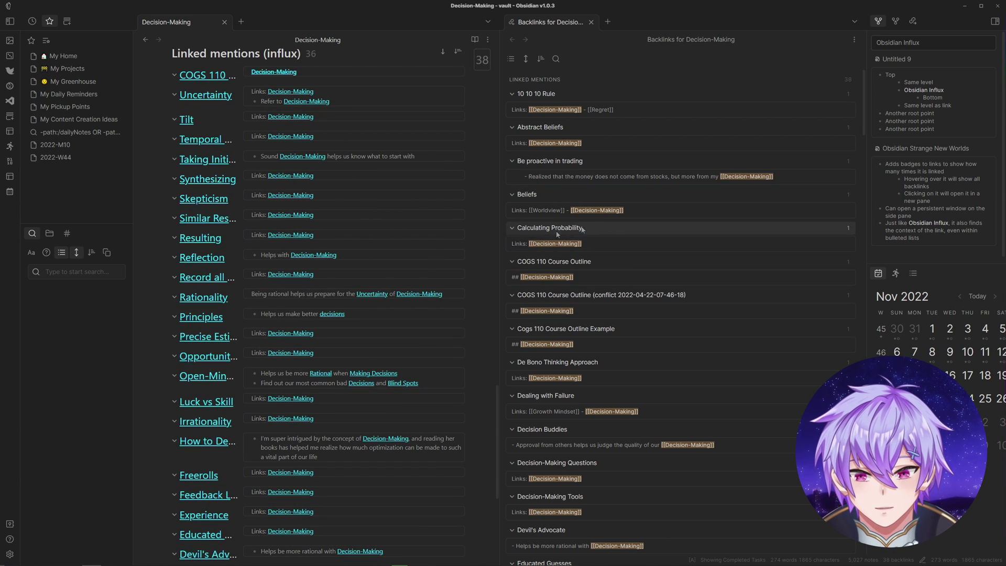
{"action": "scroll", "coordinate": [434, 224], "scroll_direction": "up", "scroll_amount": 1}
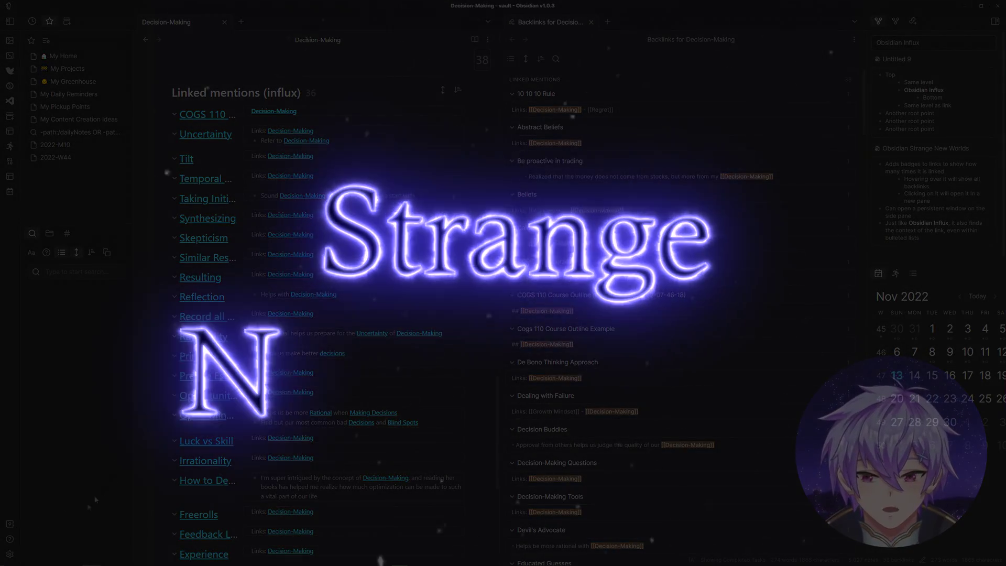
Search the catalogue for 'brat', read the Obsidian42 - BRAT details page, then close settings
{"action": "left_click", "coordinate": [9, 553]}
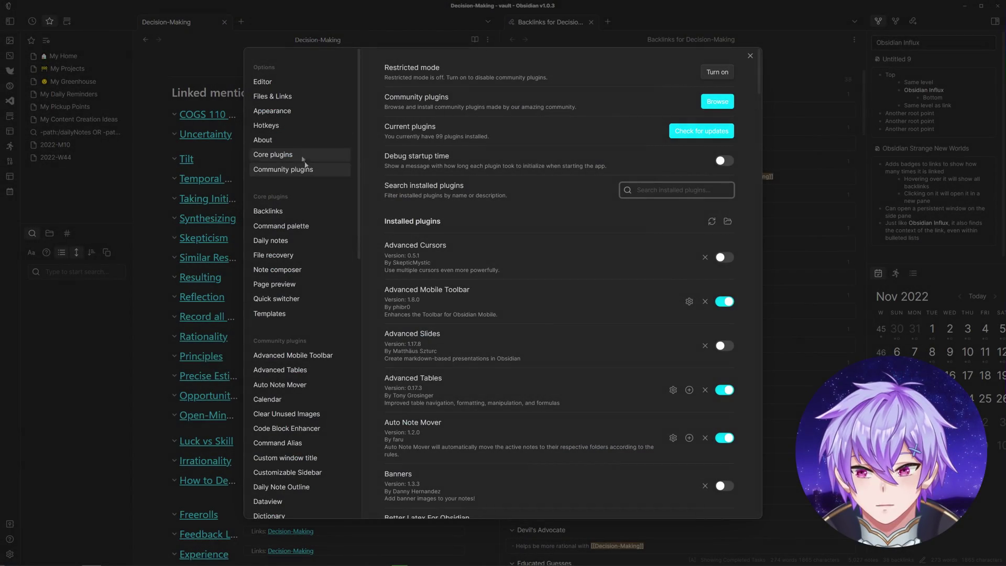
{"action": "left_click", "coordinate": [714, 99]}
{"action": "type", "text": "brat"}
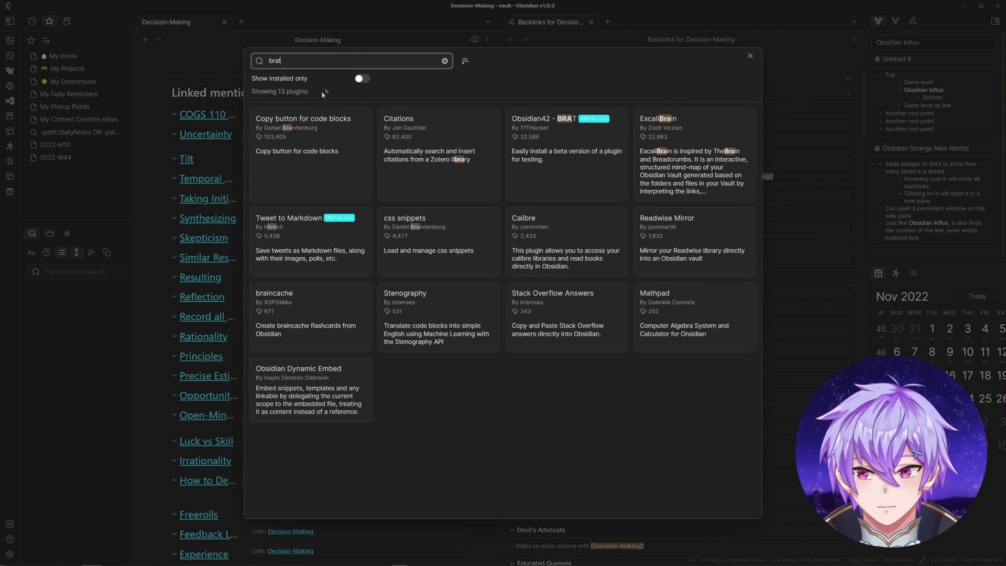
{"action": "left_click", "coordinate": [308, 135]}
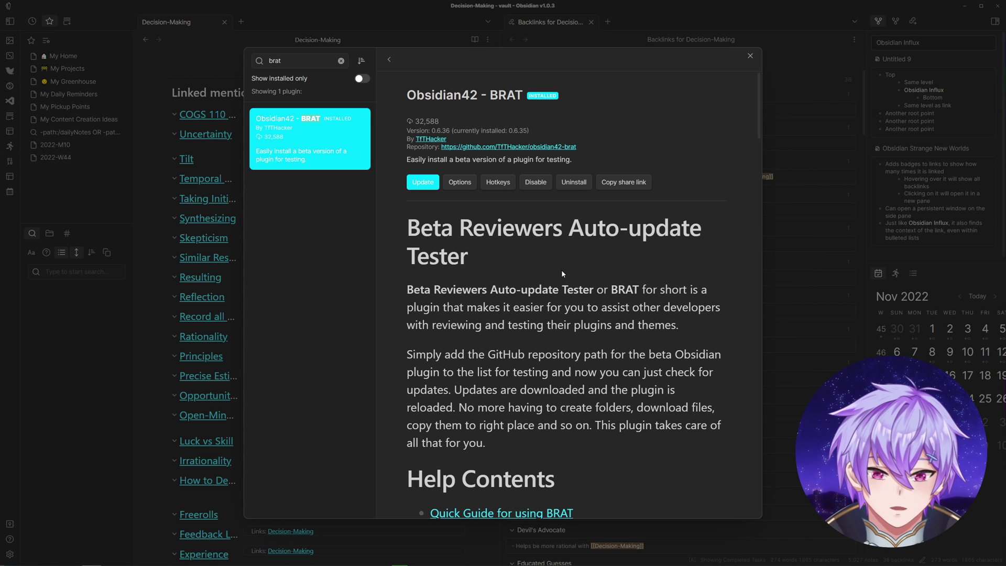
{"action": "left_click_drag", "start_coordinate": [488, 250], "coordinate": [403, 231]}
{"action": "left_click", "coordinate": [520, 259]}
{"action": "left_click_drag", "start_coordinate": [521, 259], "coordinate": [400, 225]}
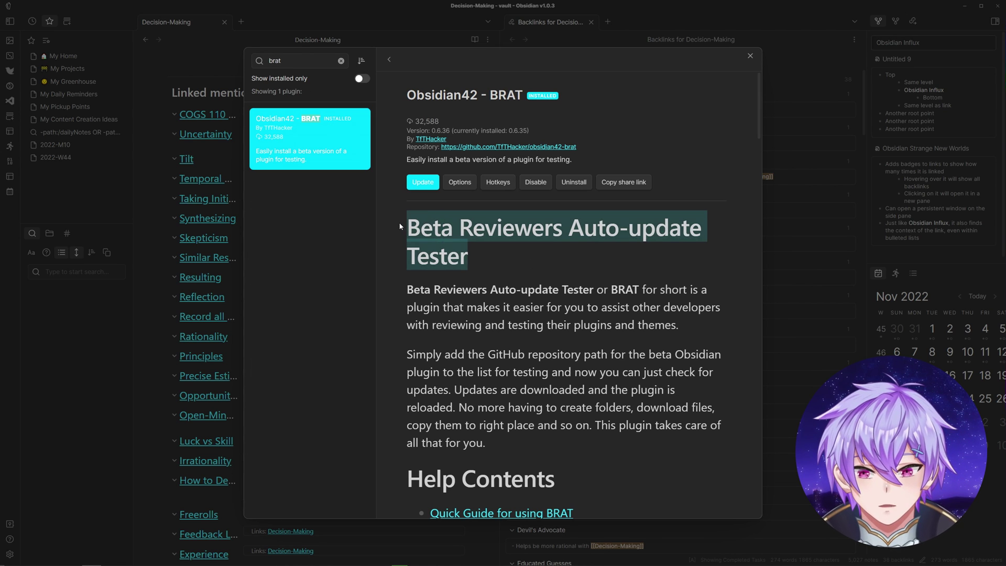
{"action": "left_click", "coordinate": [487, 263]}
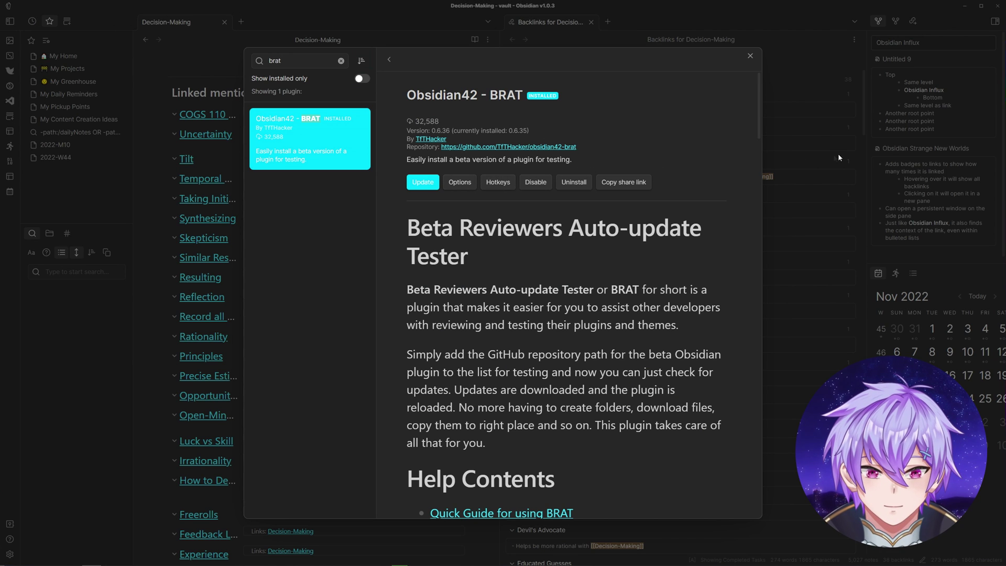
{"action": "key", "text": "Escape"}
{"action": "key", "text": "Escape"}
Add the Strange New Worlds beta plugin with BRAT by pasting its repository URL
{"action": "key", "text": "ctrl+p"}
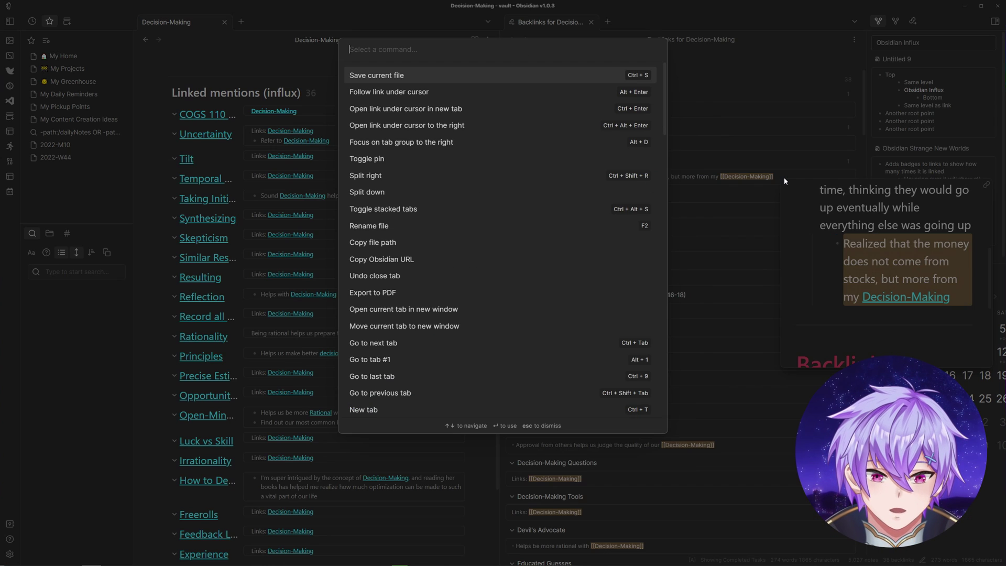
{"action": "type", "text": "brat"}
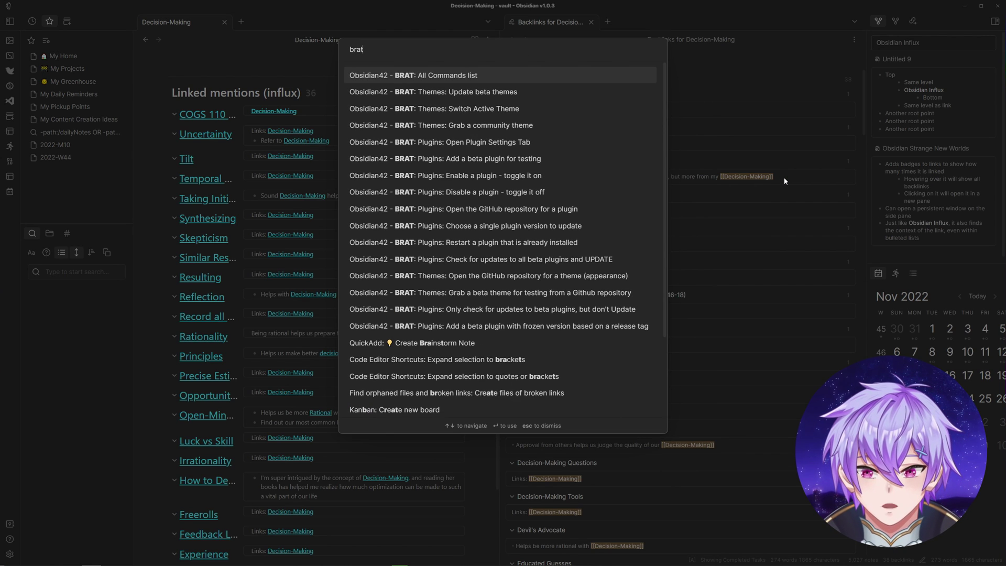
{"action": "left_click", "coordinate": [459, 162]}
{"action": "type", "text": "https://github.com/TfTHacker/obsidian42-strange-new-worlds"}
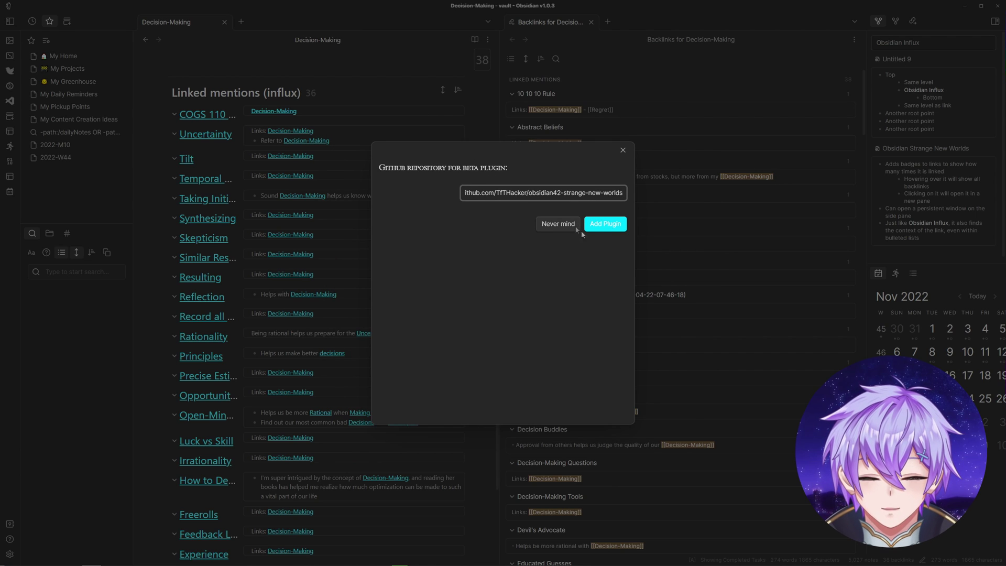
{"action": "left_click", "coordinate": [623, 151]}
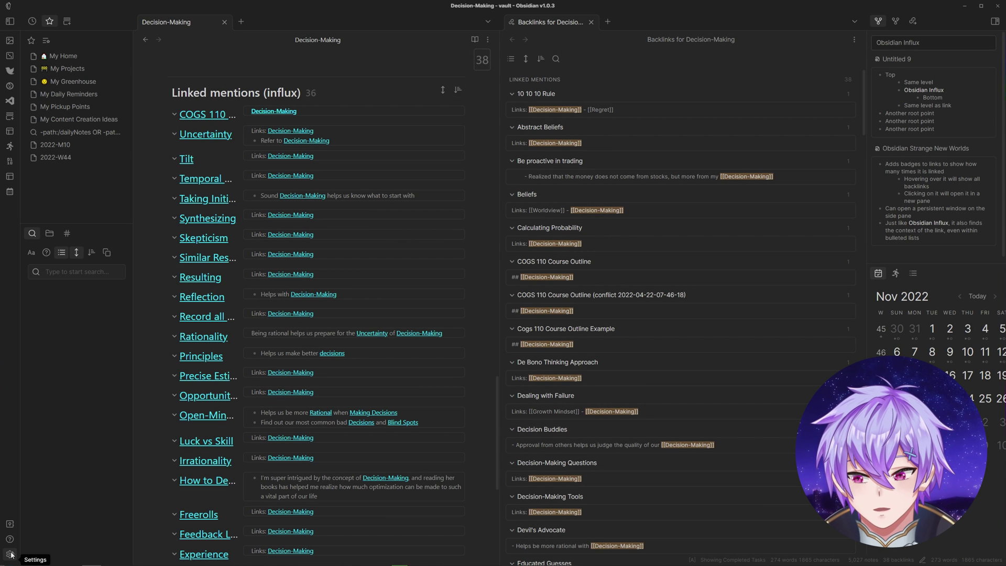
Search the installed community plugins for 'strange' to confirm it is enabled
{"action": "key", "text": "ctrl+comma"}
{"action": "left_click", "coordinate": [682, 191]}
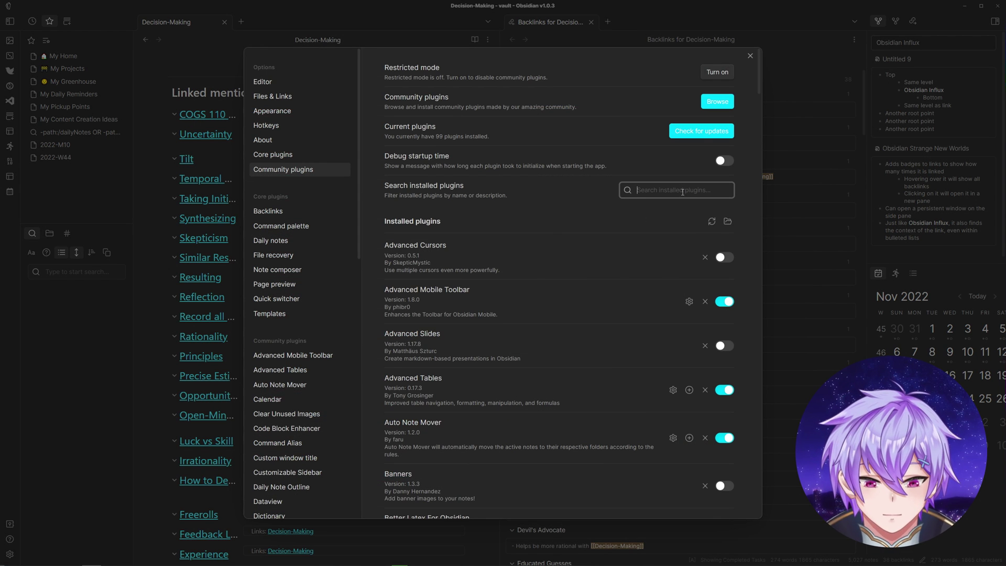
{"action": "type", "text": "strange"}
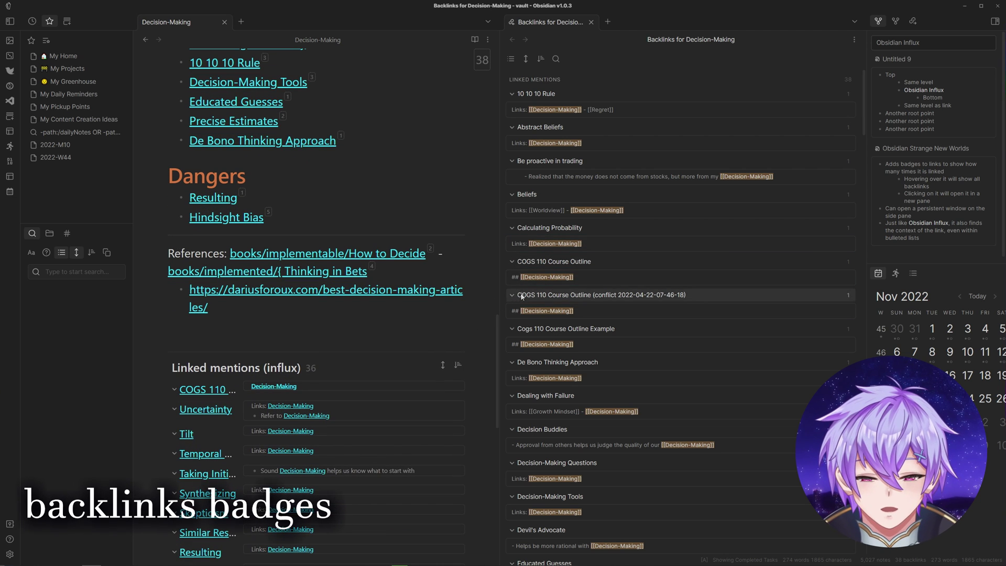
Use the backlink count badges to visit Thinking In Bets Application, then return to Decision-Making
{"action": "mouse_move", "coordinate": [430, 247]}
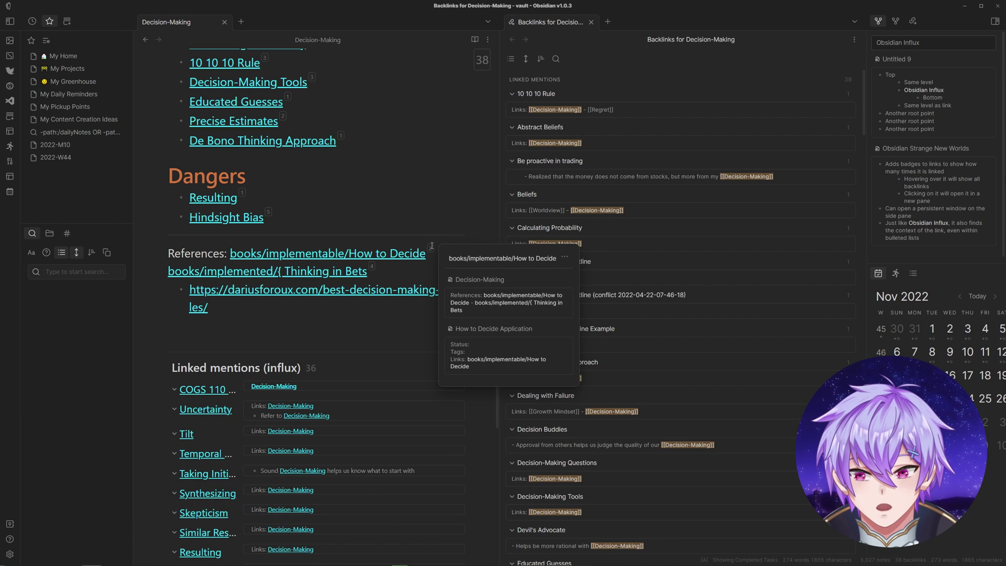
{"action": "mouse_move", "coordinate": [485, 60]}
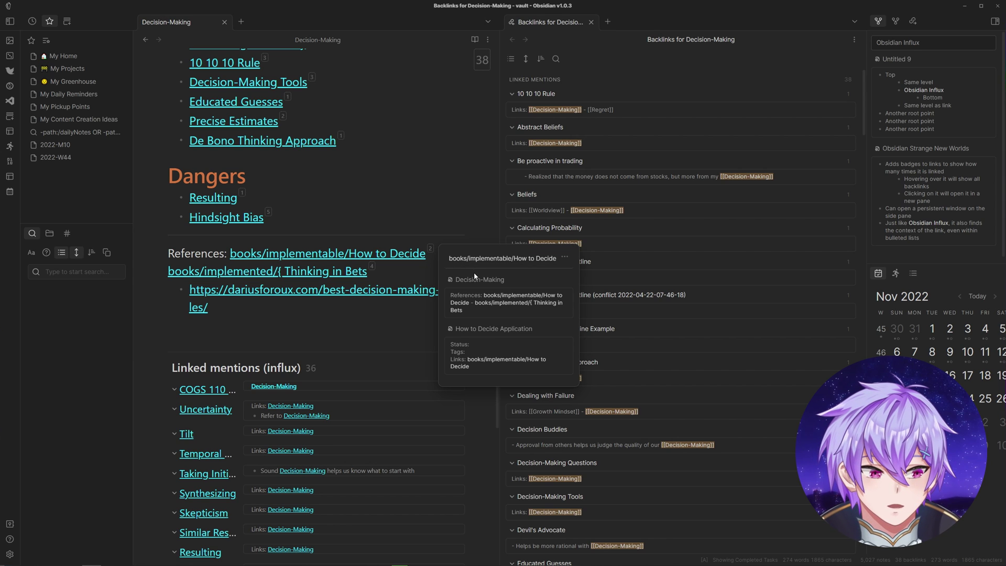
{"action": "left_click", "coordinate": [498, 306]}
{"action": "mouse_move", "coordinate": [372, 307]}
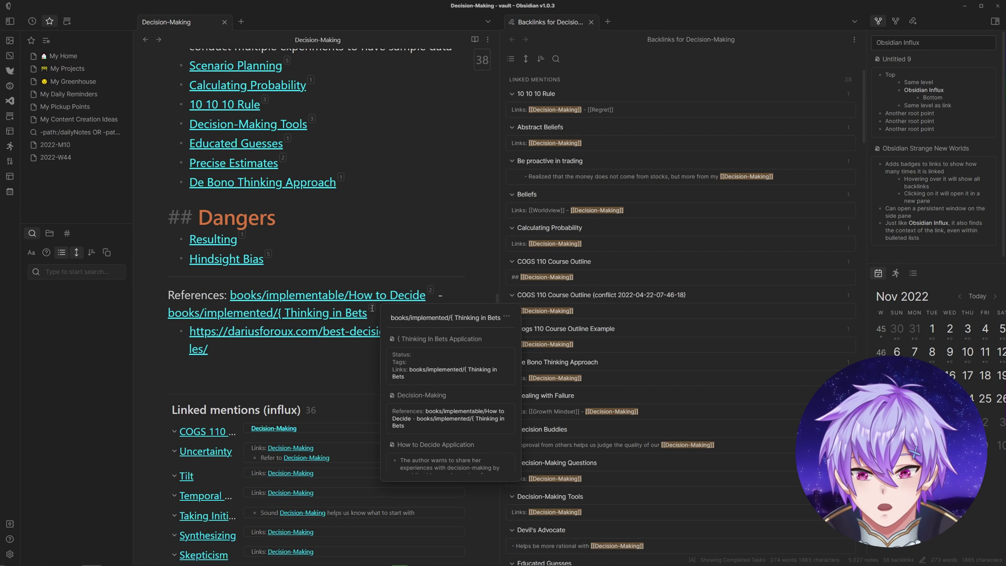
{"action": "left_click", "coordinate": [434, 363]}
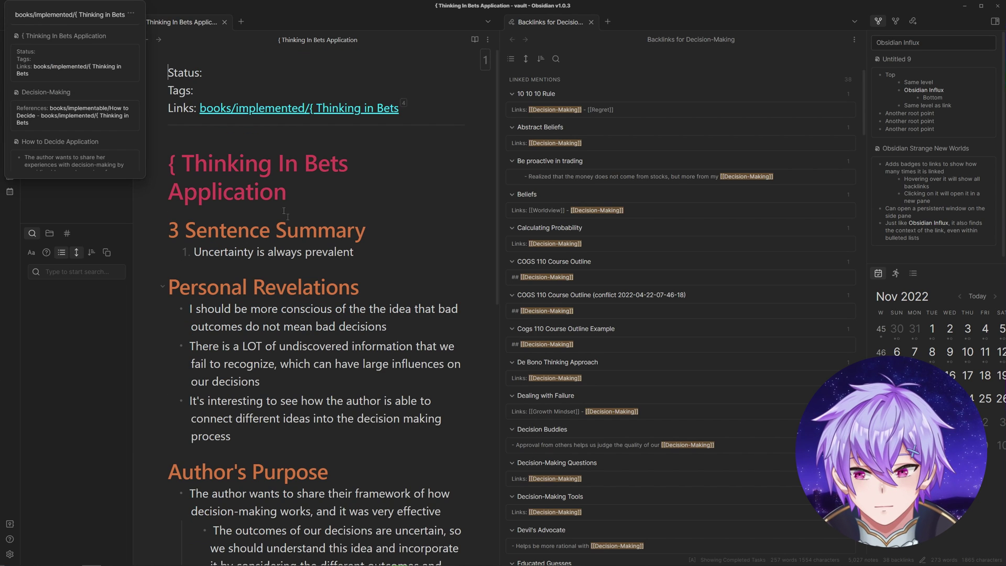
{"action": "key", "text": "ctrl+alt+Left"}
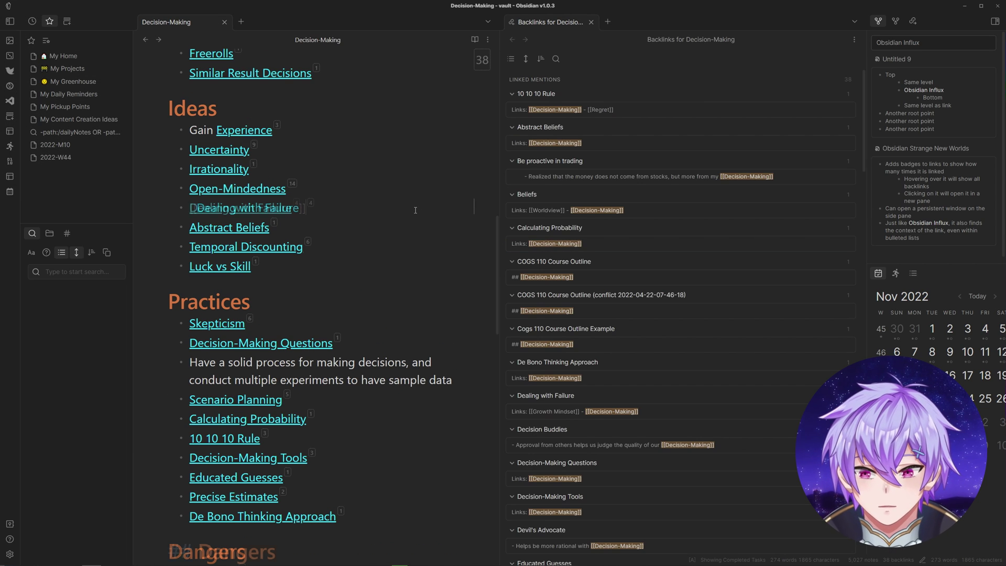
Open the Obsidian Influx note from the note finder with 'influx'
{"action": "key", "text": "ctrl+o"}
{"action": "type", "text": "influx"}
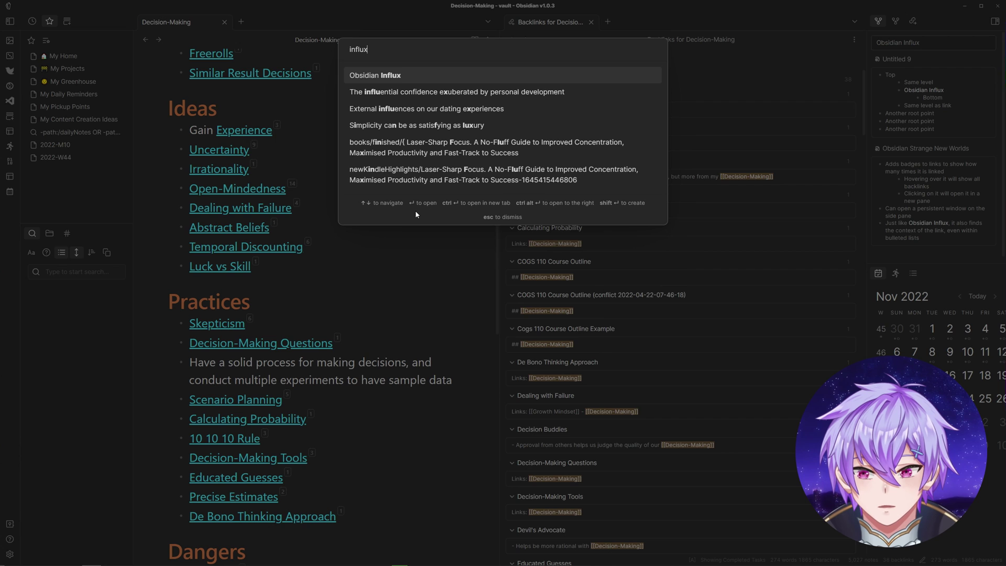
{"action": "key", "text": "Return"}
Compare the Testing backlinks context bullet list with the Obsidian Influx note
{"action": "left_click", "coordinate": [261, 22]}
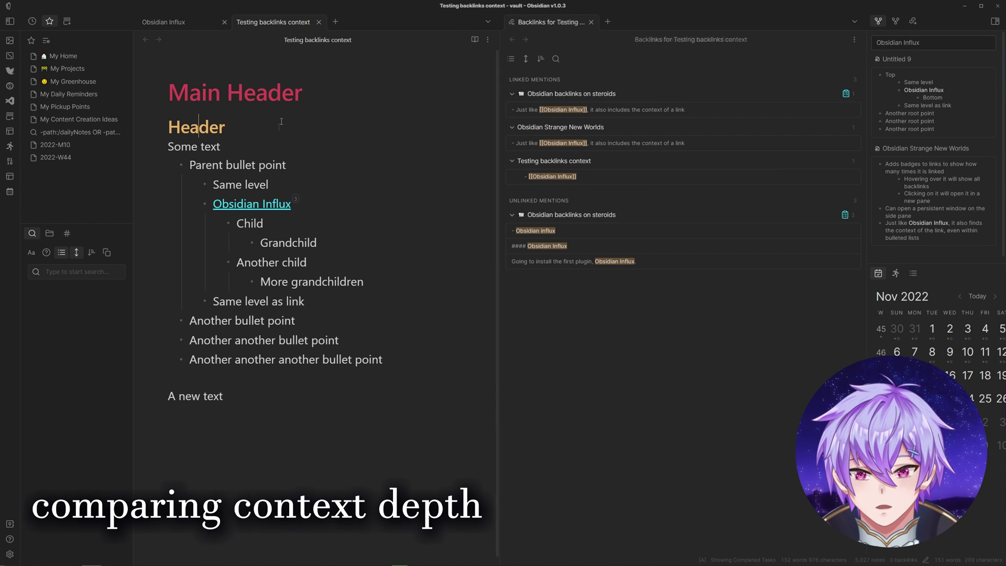
{"action": "left_click_drag", "start_coordinate": [204, 127], "coordinate": [403, 361]}
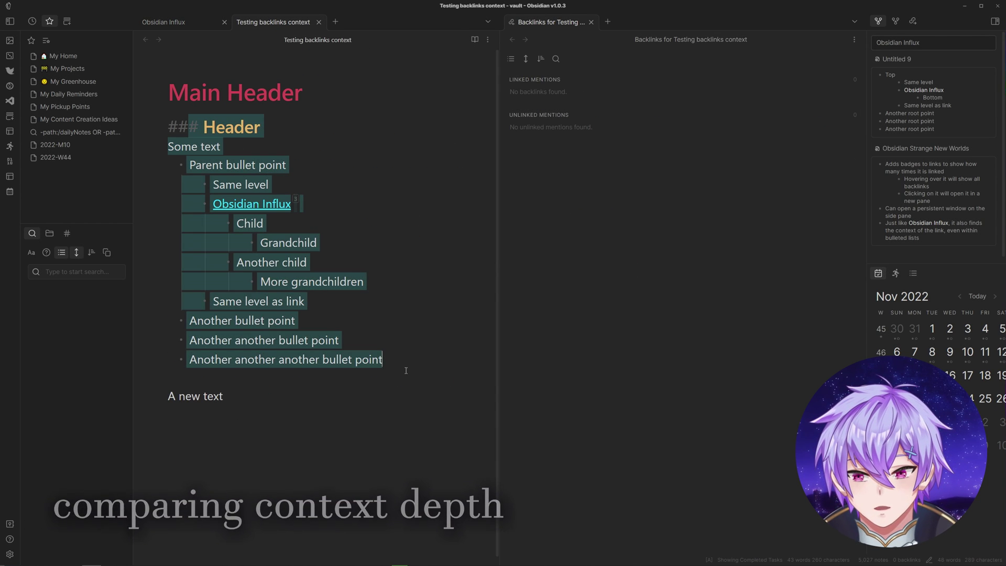
{"action": "left_click", "coordinate": [406, 391]}
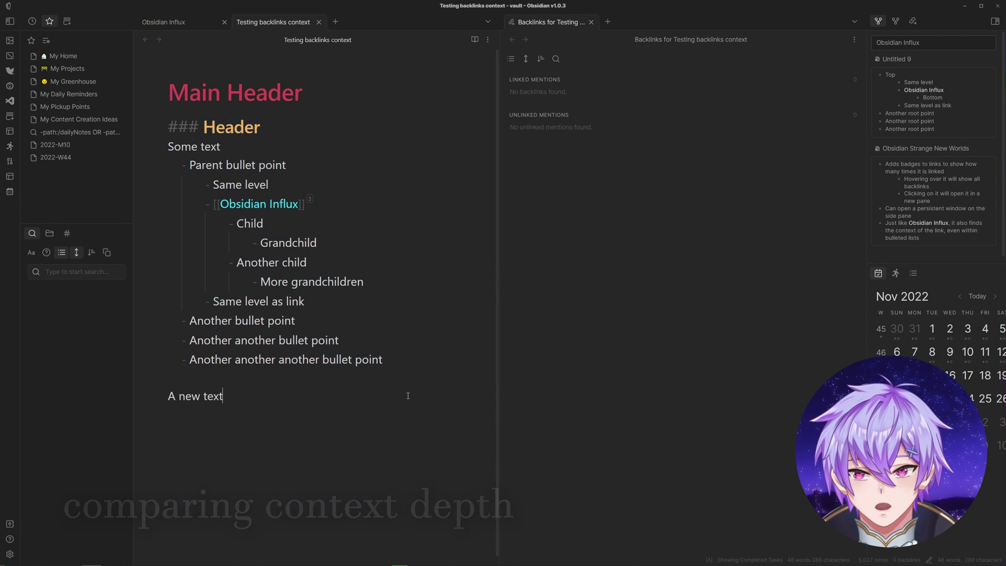
{"action": "left_click", "coordinate": [199, 24]}
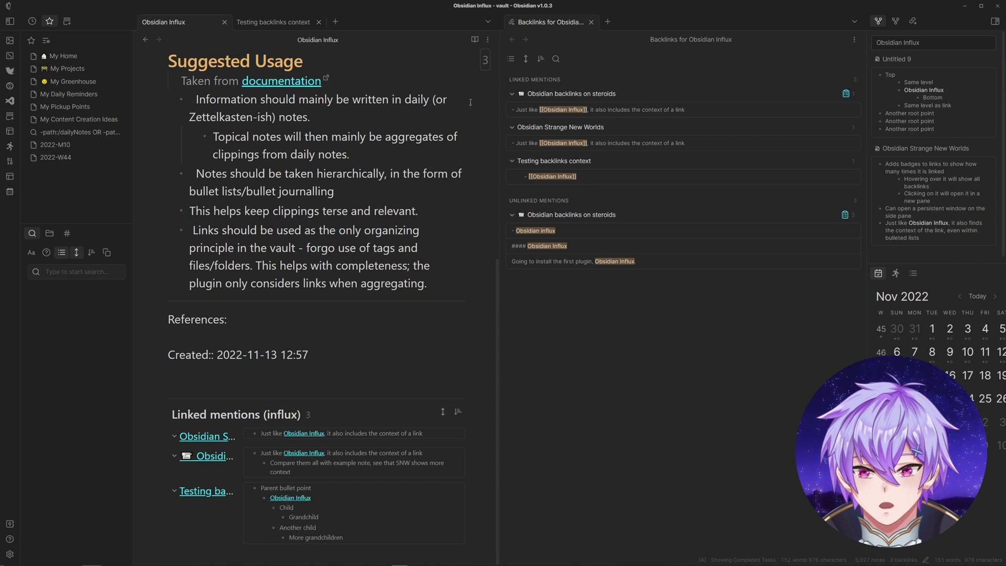
List the notes referencing Obsidian Influx, then select Testing backlinks context's text and bullets
{"action": "left_click", "coordinate": [485, 62]}
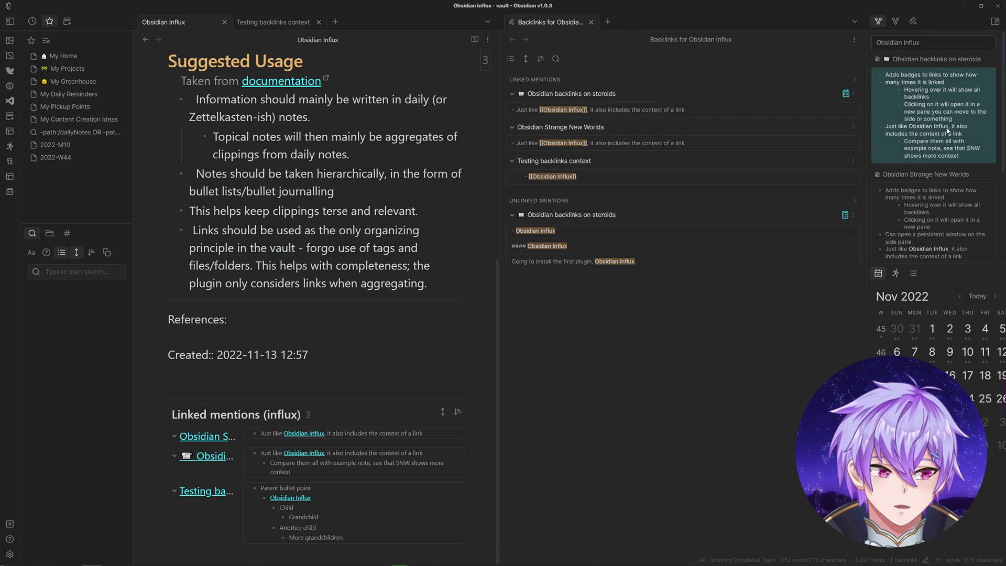
{"action": "scroll", "coordinate": [882, 200], "scroll_direction": "down", "scroll_amount": 3}
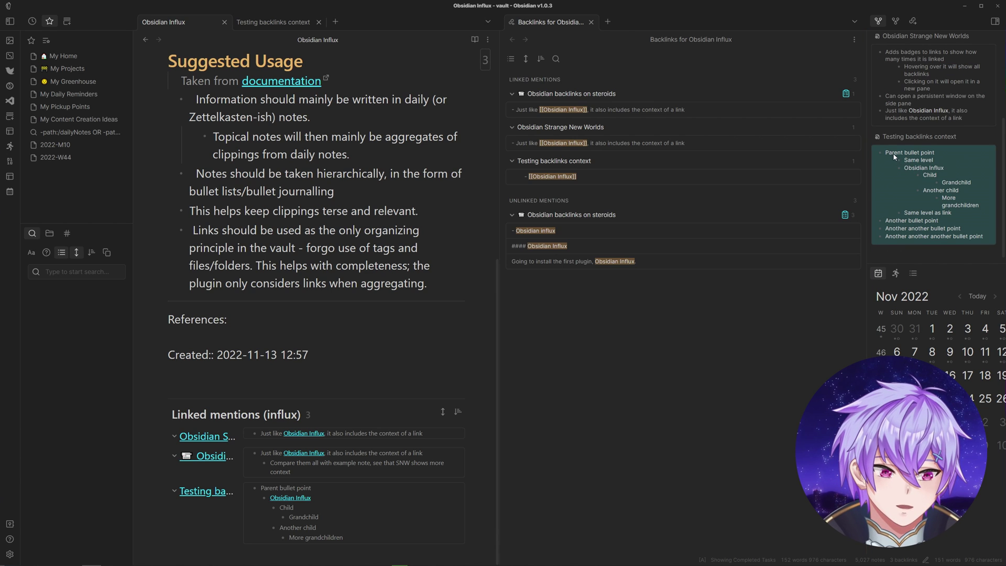
{"action": "left_click", "coordinate": [273, 27]}
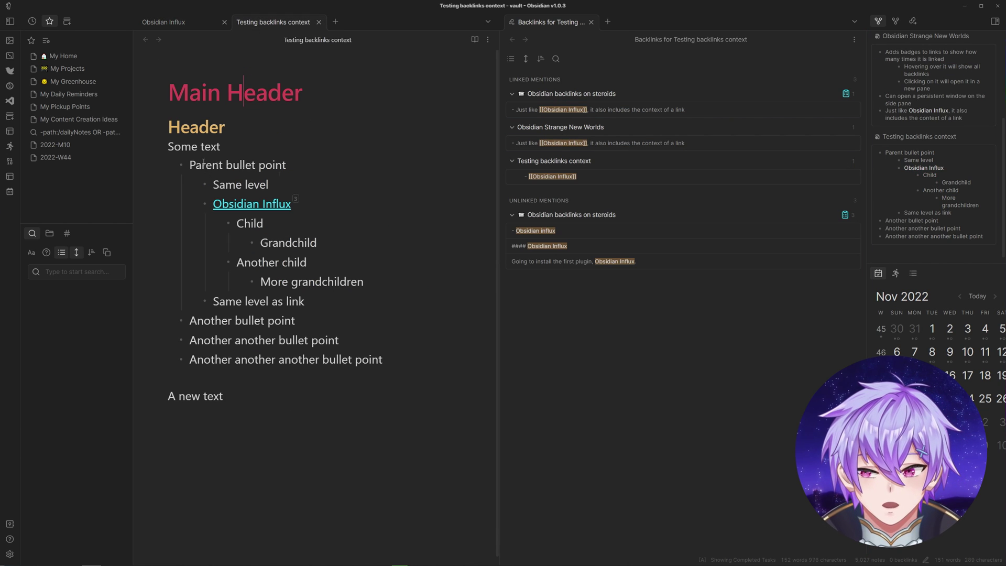
{"action": "left_click", "coordinate": [244, 148]}
{"action": "left_click_drag", "start_coordinate": [245, 145], "coordinate": [434, 372]}
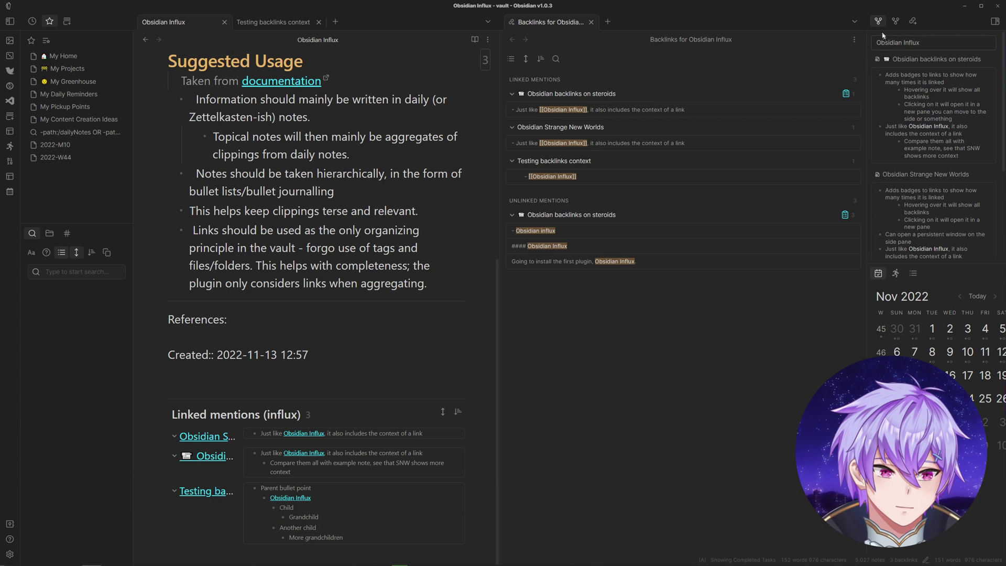
Move the Strange New Worlds view into the right pane's tab bar beside Backlinks
{"action": "left_click_drag", "start_coordinate": [878, 20], "coordinate": [600, 29]}
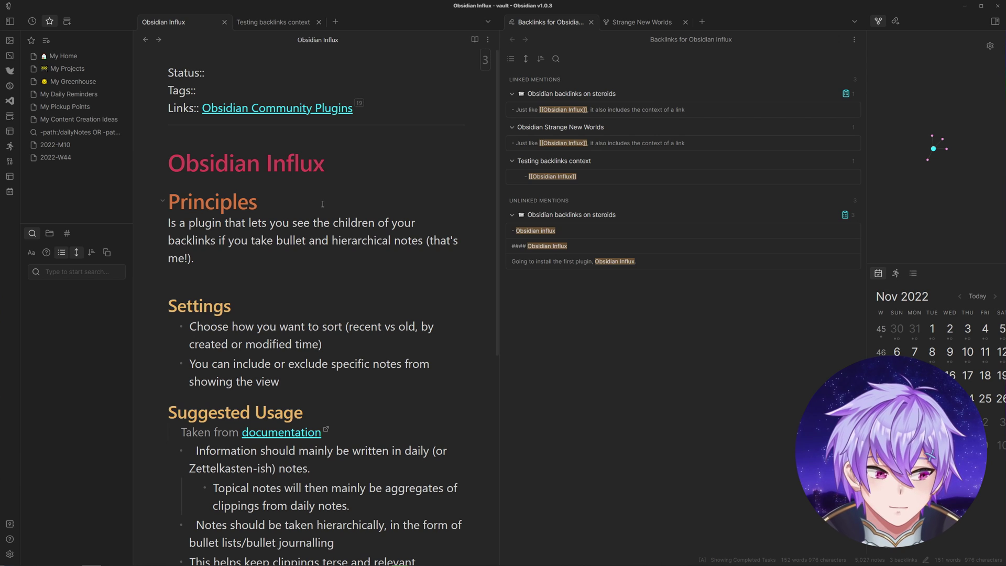
{"action": "scroll", "coordinate": [322, 204], "scroll_direction": "down", "scroll_amount": 1}
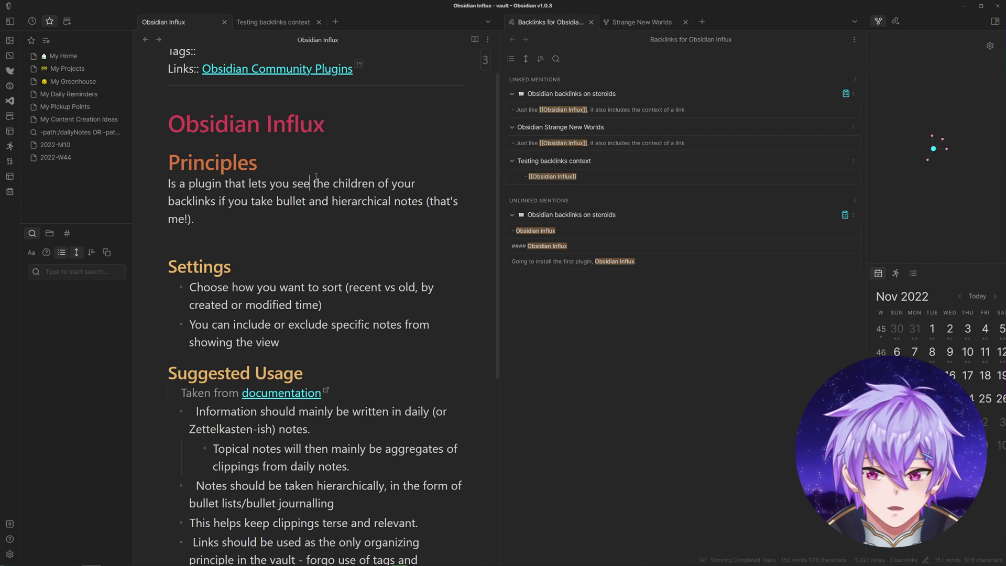
{"action": "left_click", "coordinate": [314, 162]}
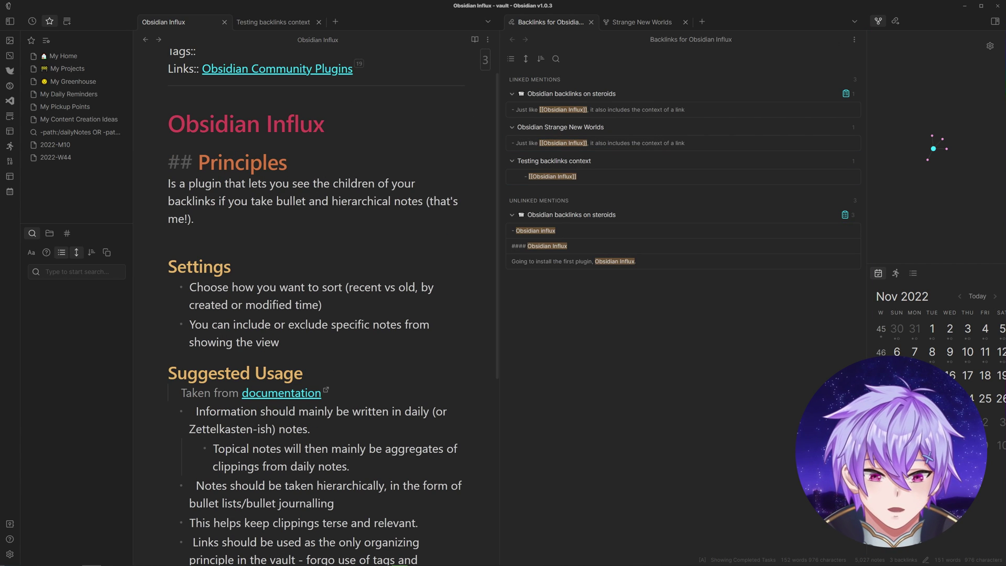
In the 2022-11-13 daily note, add 'Obsidian backlinks plugins' under Content Log with an indented [[Backlinks]] link
{"action": "key", "text": "alt+d"}
{"action": "left_click_drag", "start_coordinate": [267, 324], "coordinate": [136, 326]}
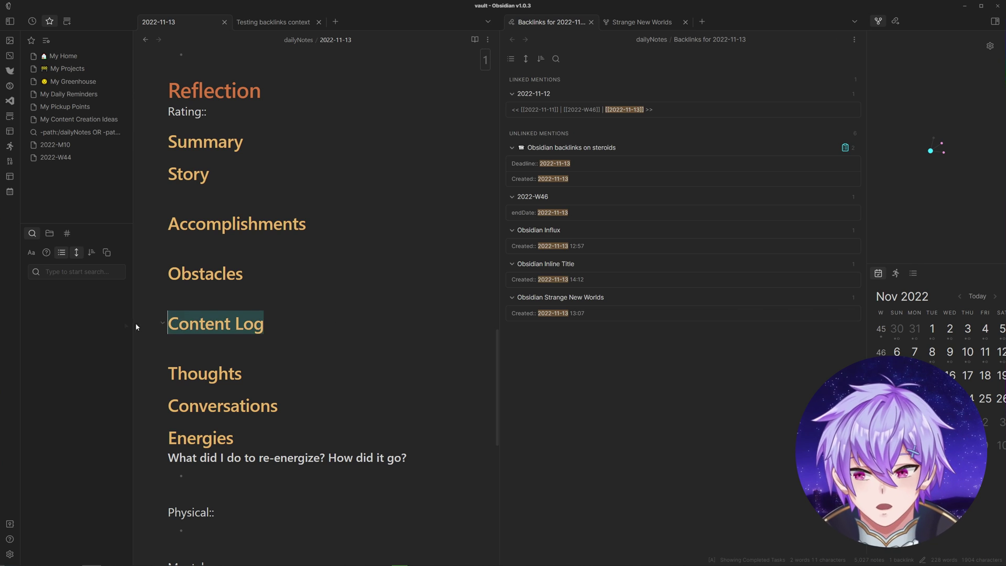
{"action": "left_click", "coordinate": [298, 346]}
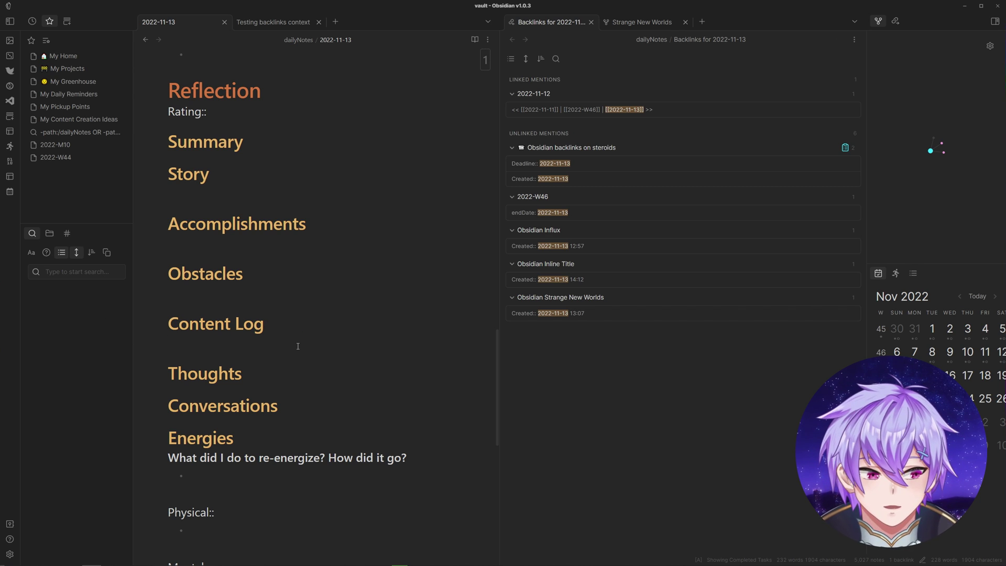
{"action": "type", "text": "- "}
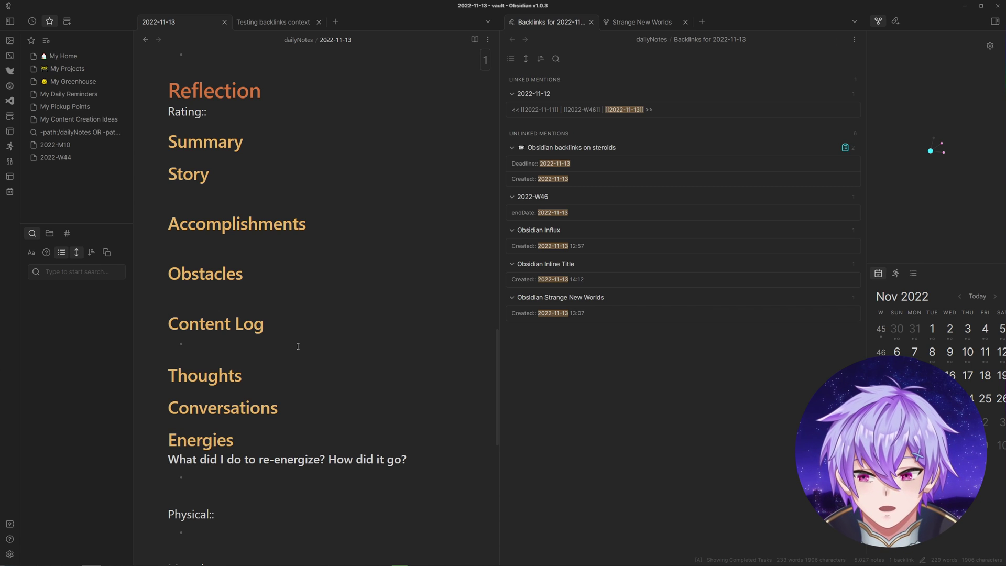
{"action": "type", "text": "Obsidian b"}
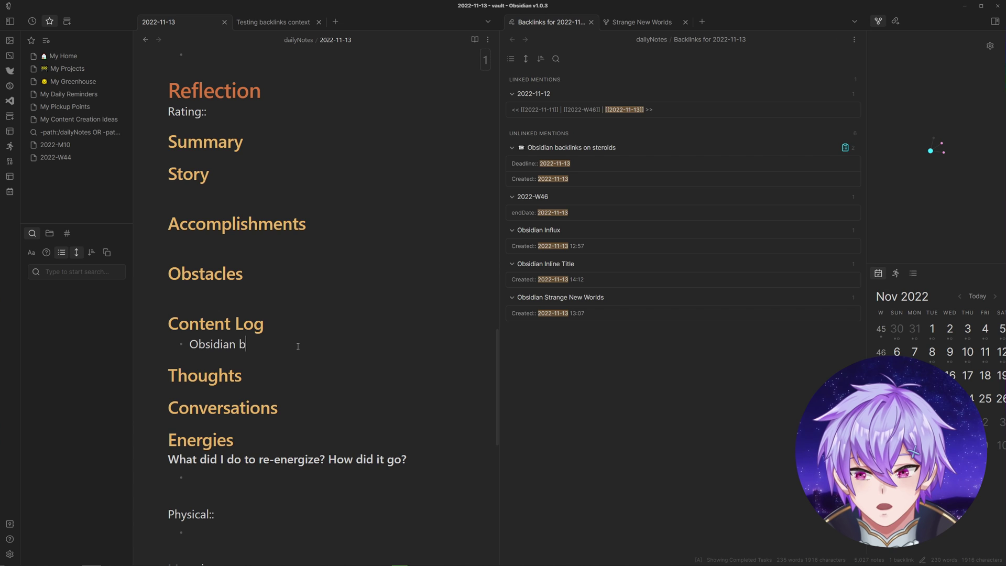
{"action": "type", "text": "acklinks plugins"}
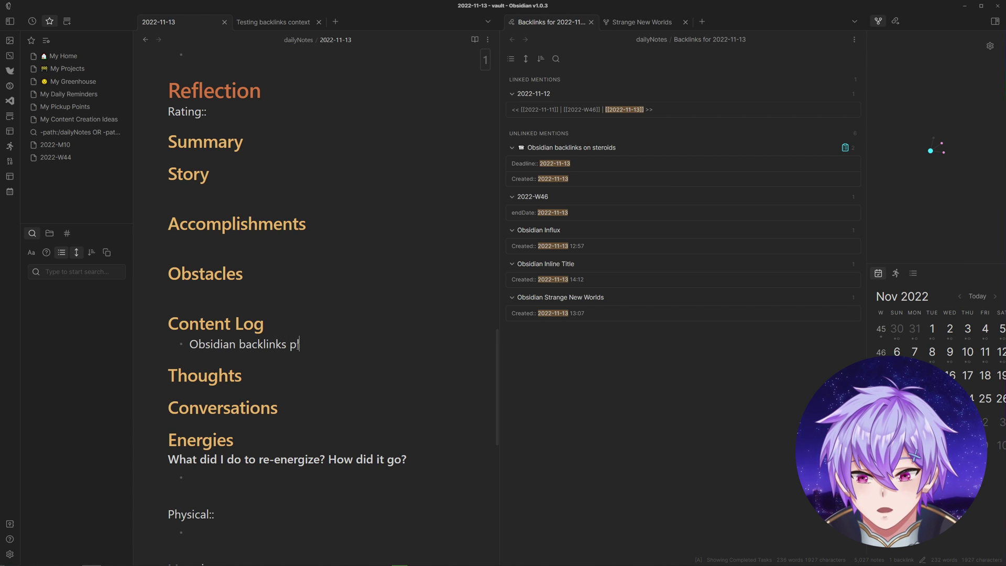
{"action": "key", "text": "Return"}
{"action": "type", "text": "[[Backlin"}
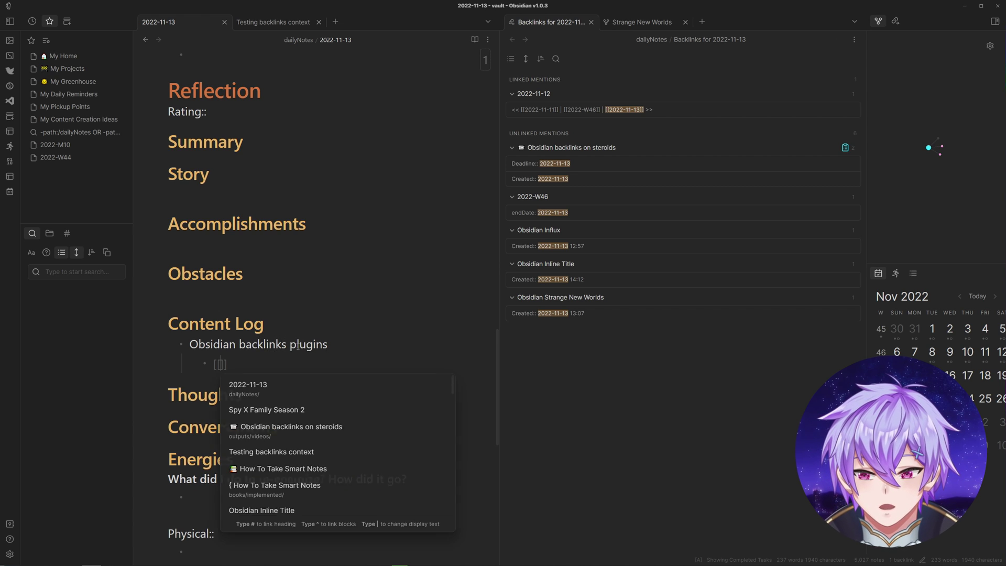
{"action": "type", "text": "ks]]"}
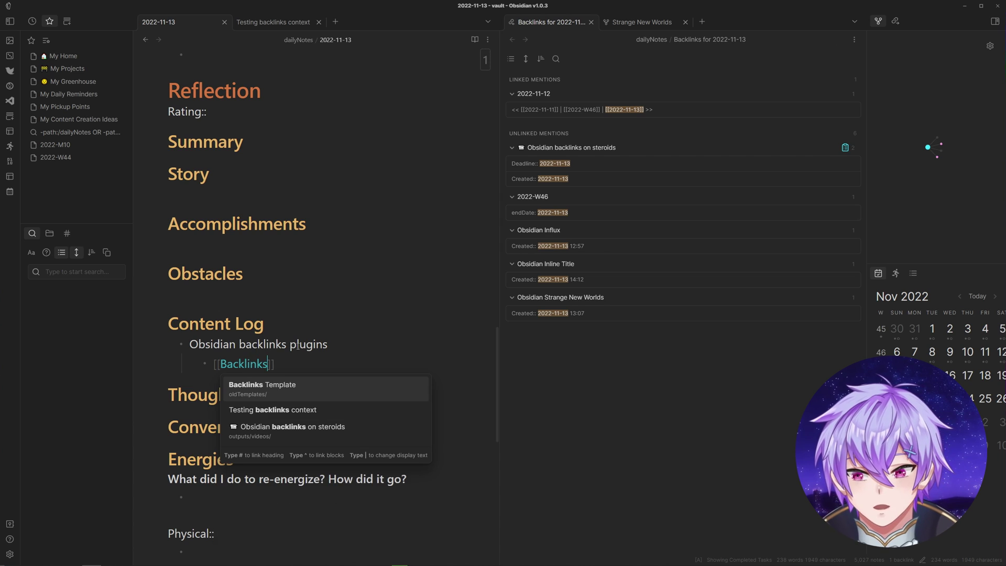
{"action": "key", "text": "Return"}
Add indented comments 'Influx and snw add more context in comparison to normal backlinks' and 'Something else', then open Backlinks
{"action": "key", "text": "Tab"}
{"action": "type", "text": "Influx "}
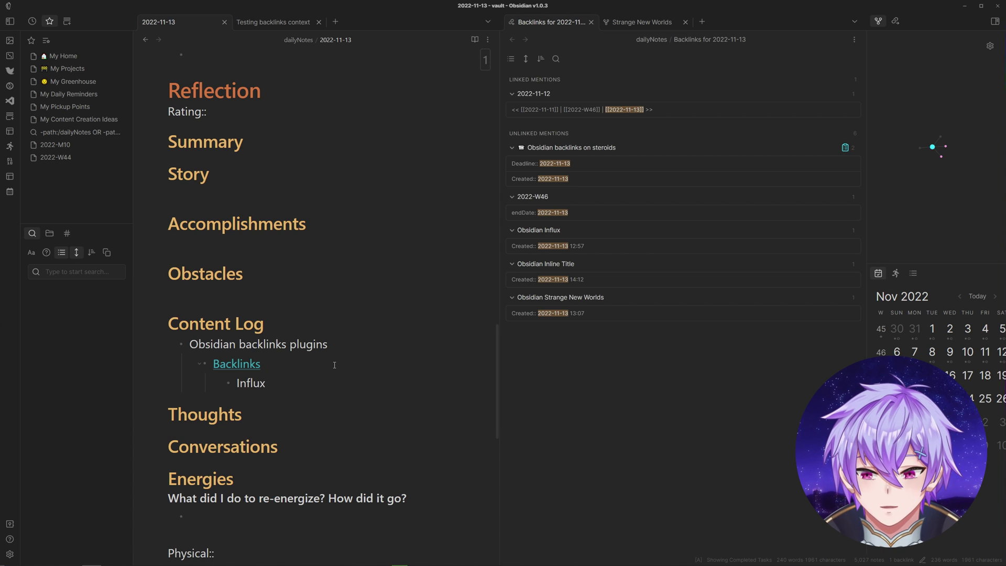
{"action": "type", "text": "and snw "}
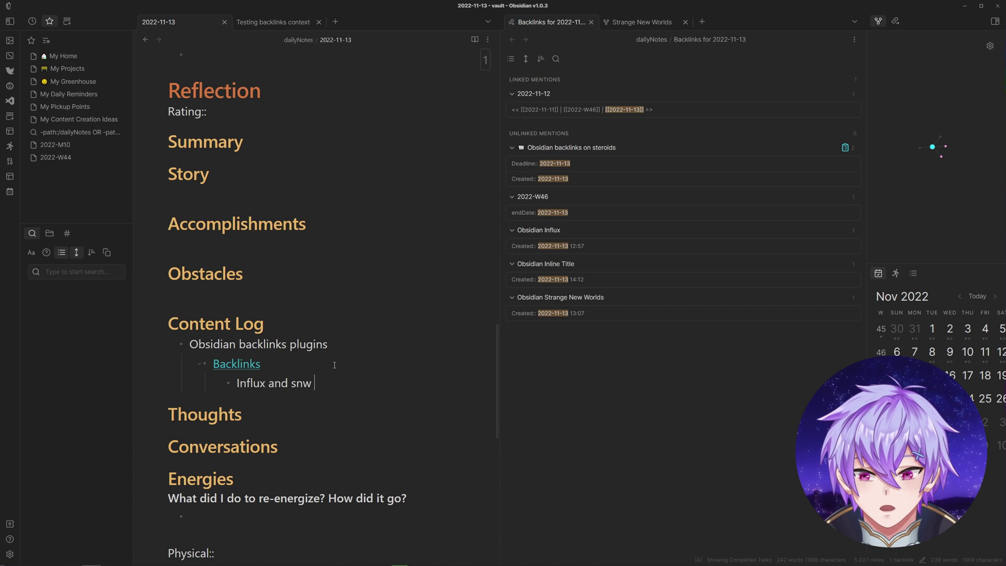
{"action": "type", "text": "add more context "}
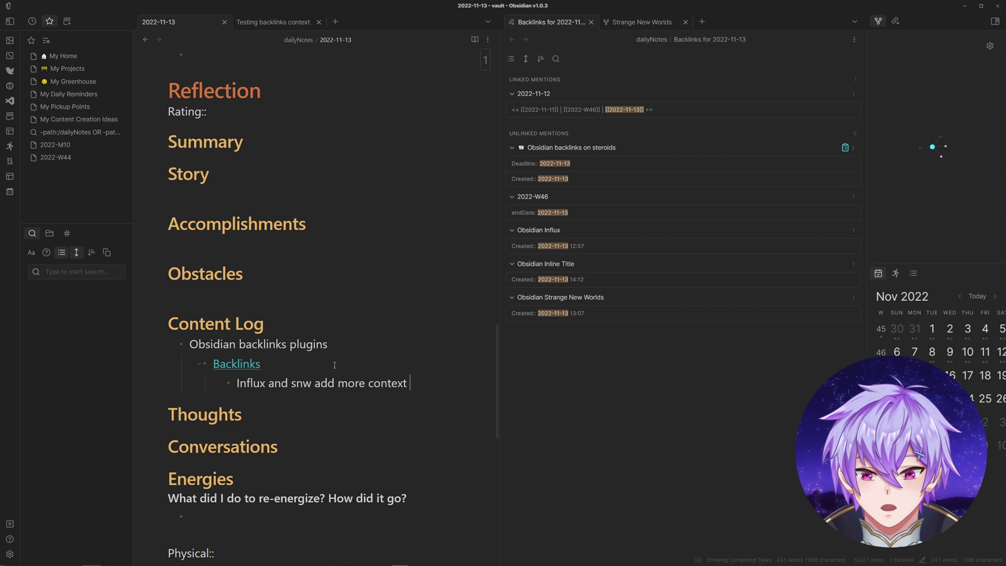
{"action": "type", "text": "in comparison "}
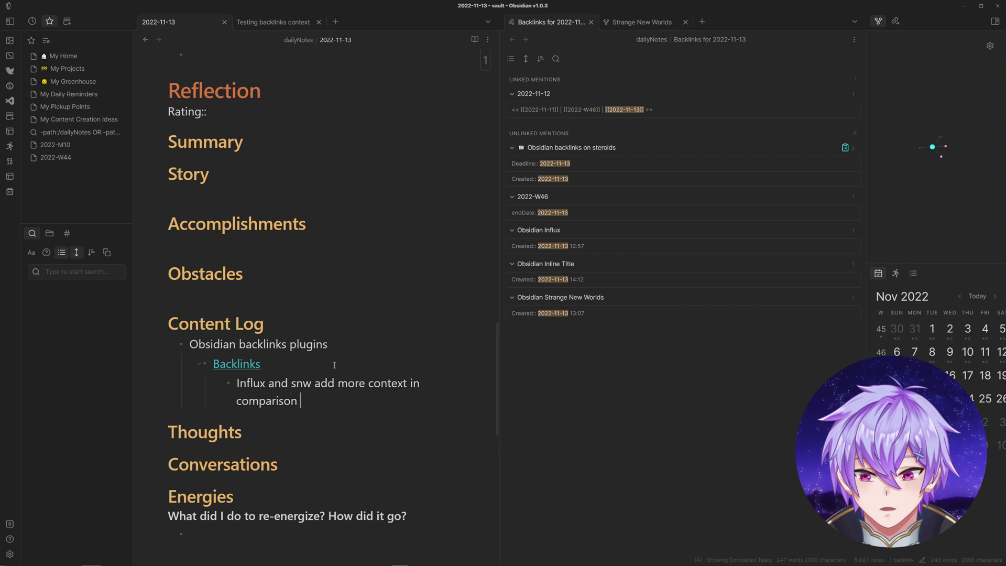
{"action": "type", "text": "to norma"}
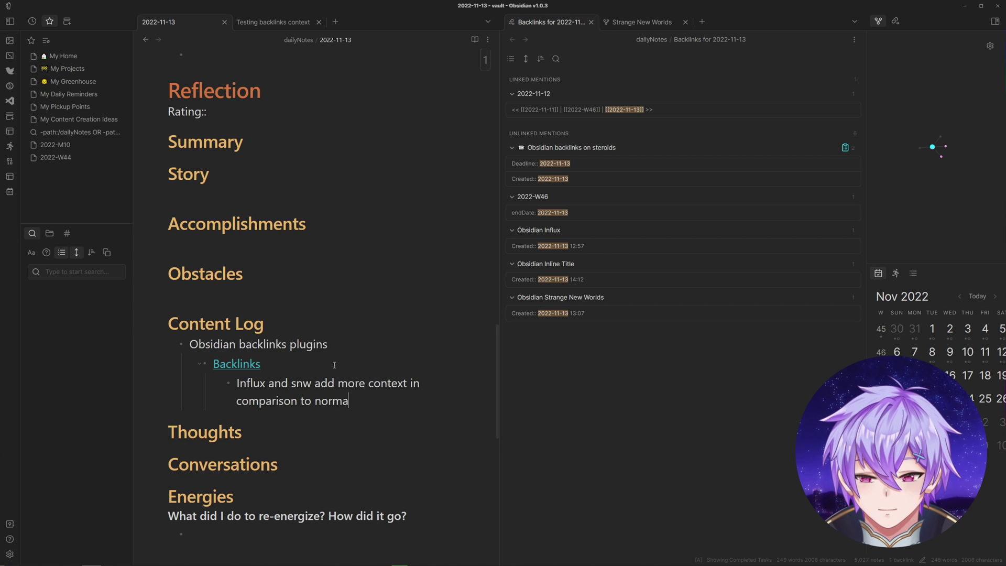
{"action": "type", "text": "l backlinks"}
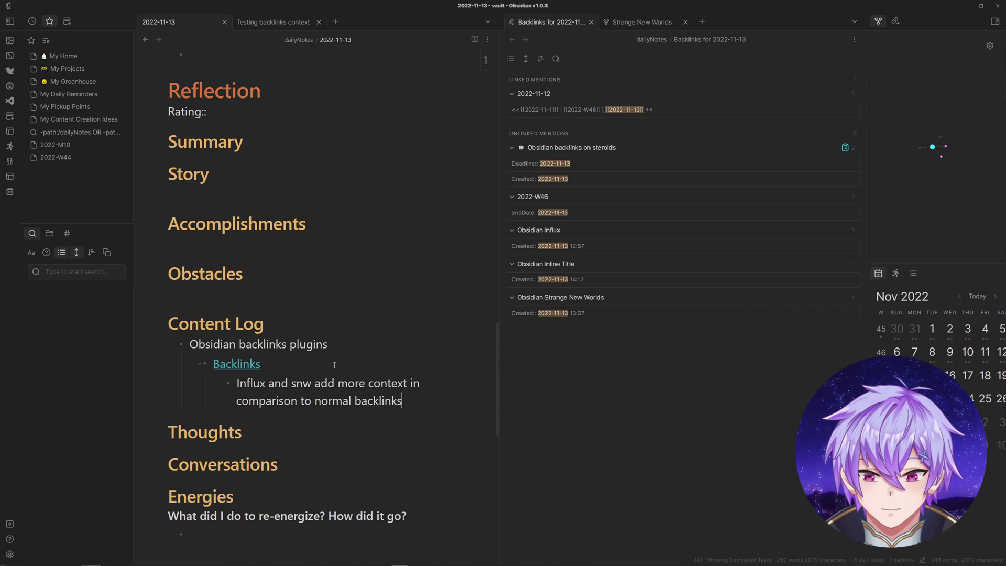
{"action": "key", "text": "Return"}
{"action": "type", "text": "Something else"}
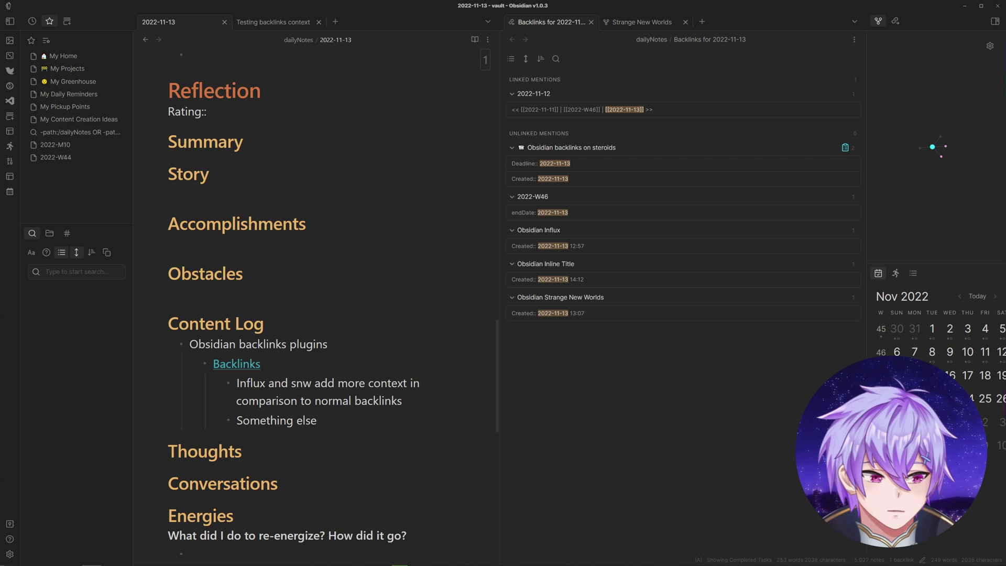
{"action": "left_click", "coordinate": [249, 365]}
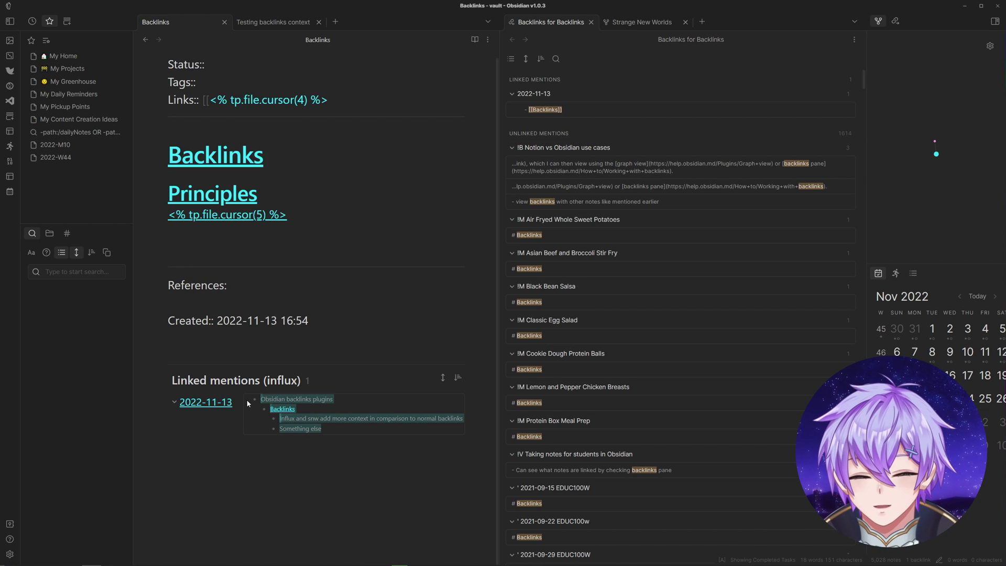
Navigate back to the Decision-Making note to view its 38 backlinks with surrounding context
{"action": "left_click", "coordinate": [326, 317]}
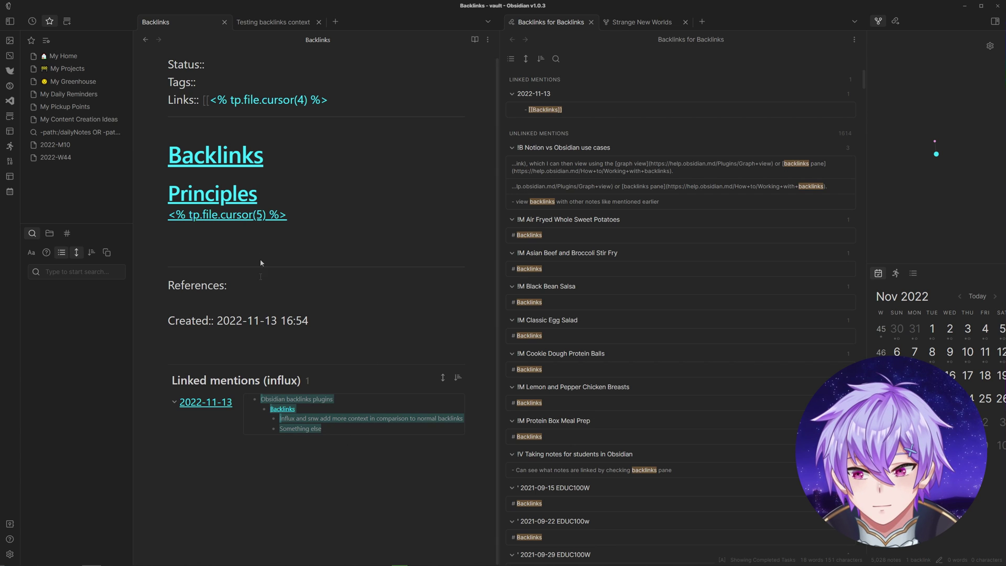
{"action": "key", "text": "ctrl+alt+Left"}
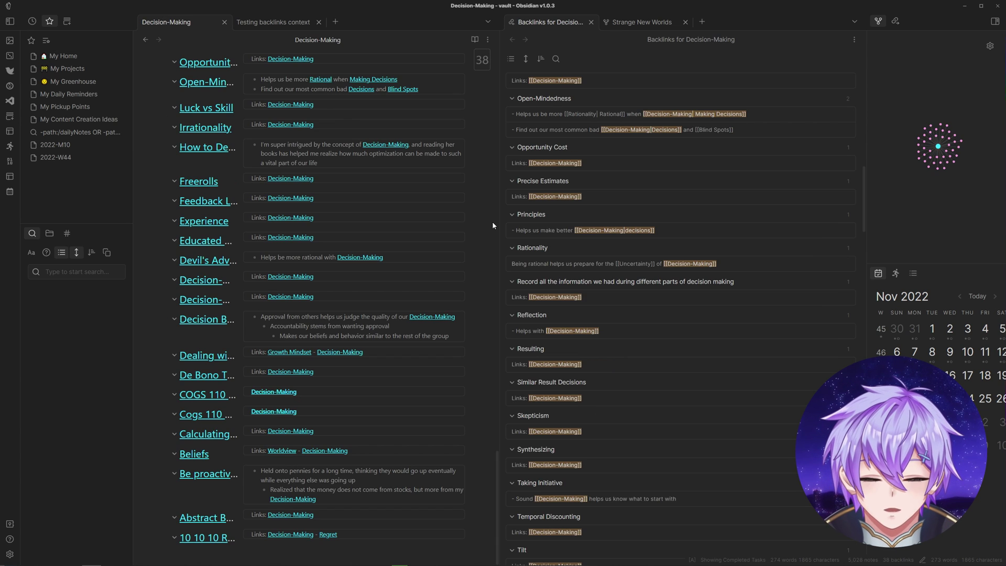